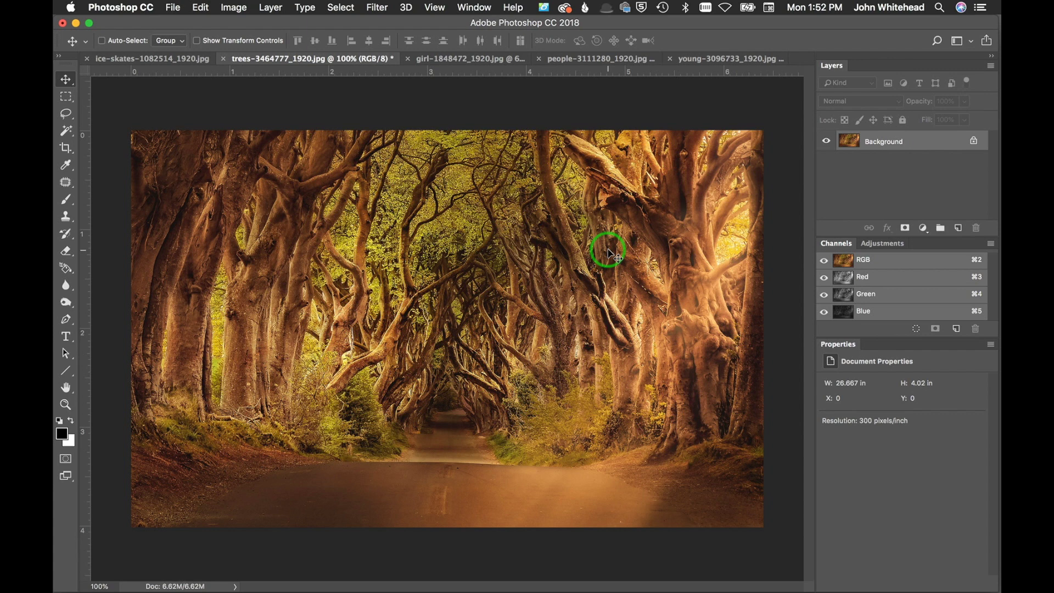
left_click(233, 7)
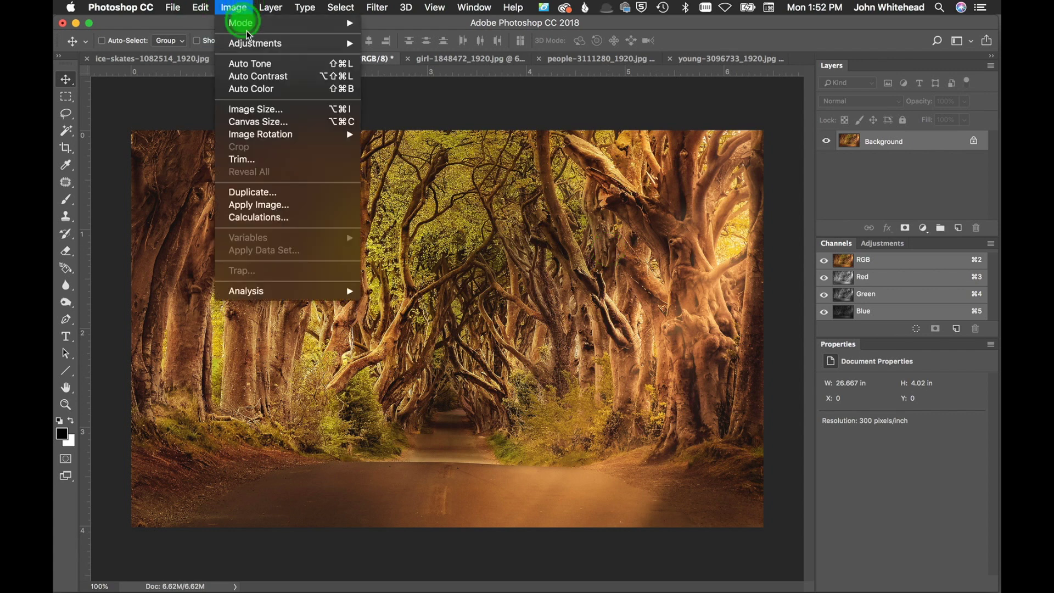
mouse_move(278, 44)
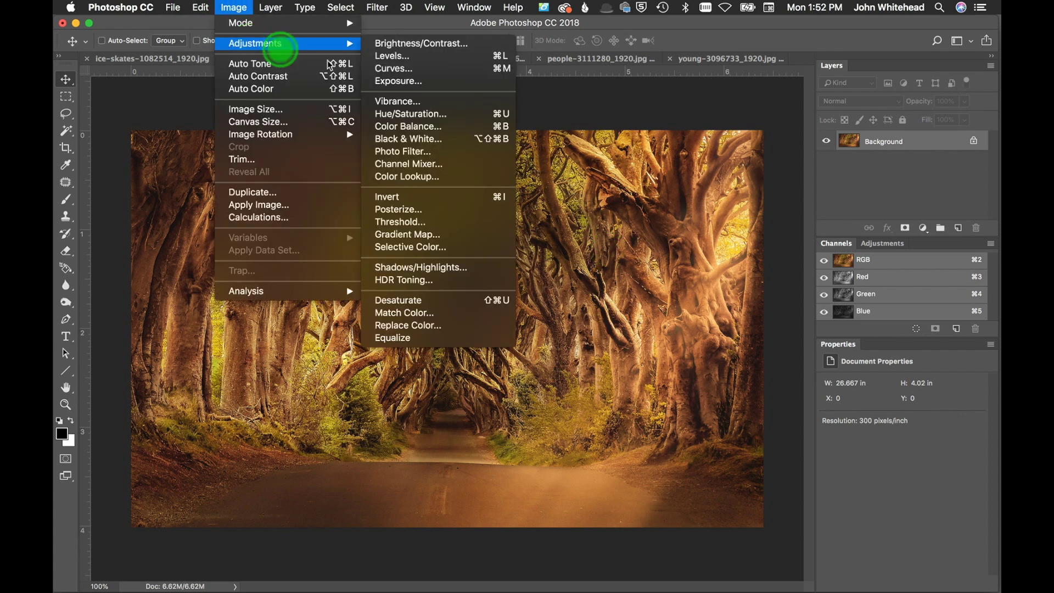
left_click(462, 138)
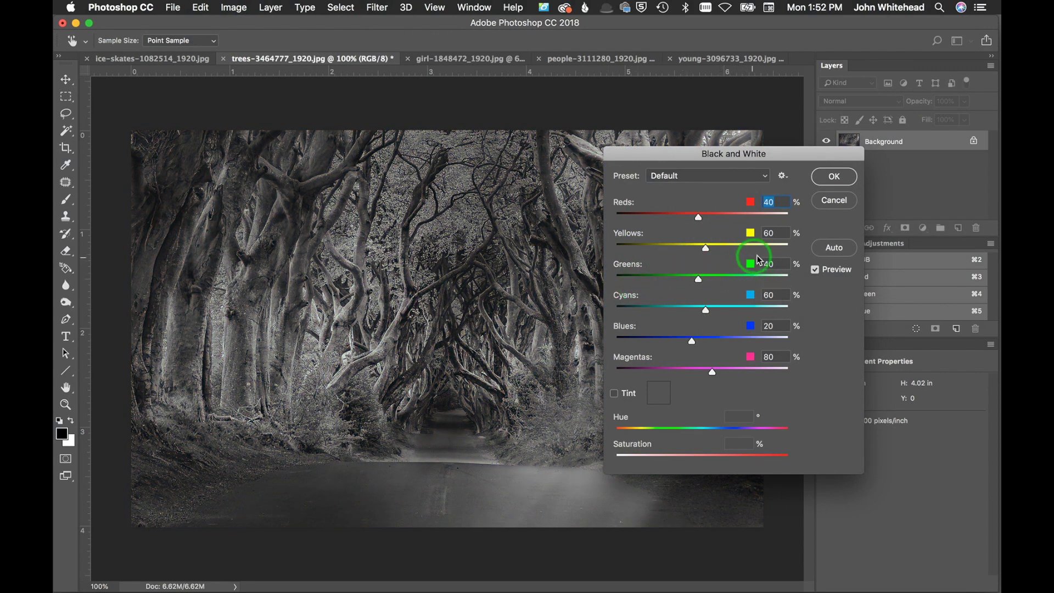
left_click(829, 201)
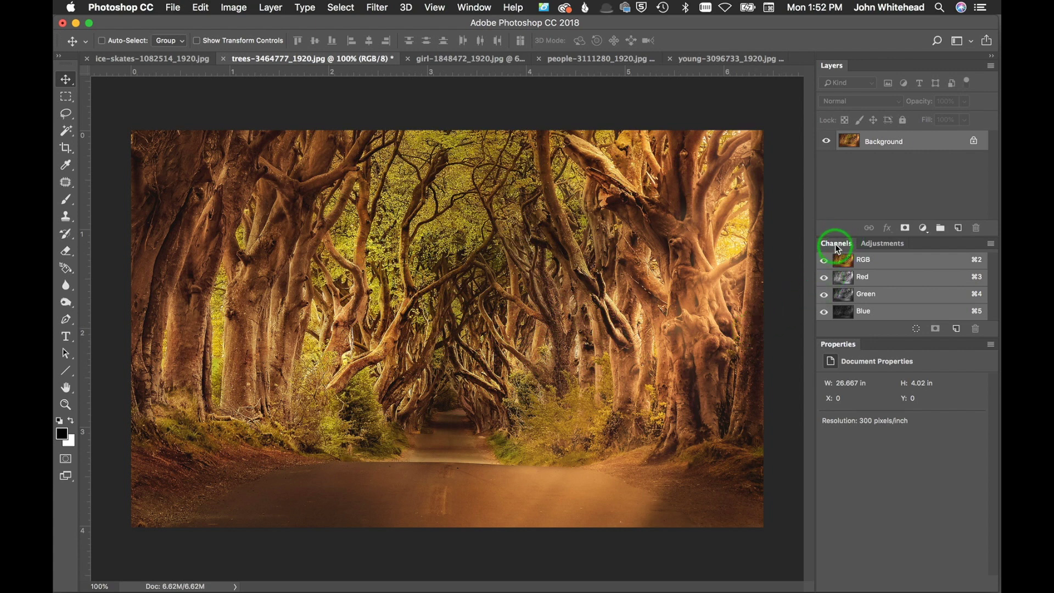
Compare the Red, Green and Blue channels of the trees image individually, finishing on the full RGB composite
left_click(847, 278)
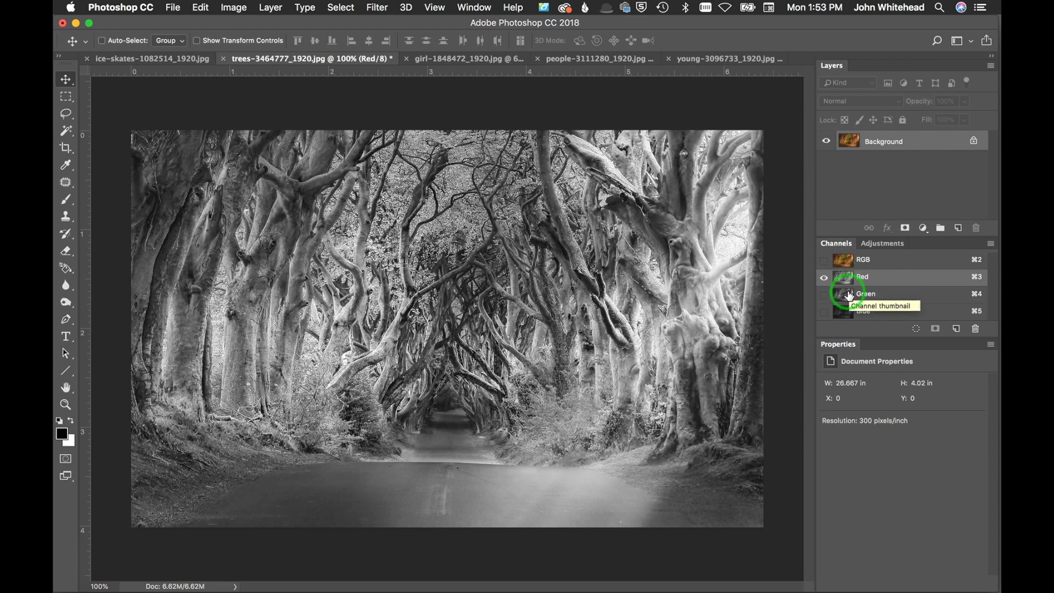
left_click(850, 297)
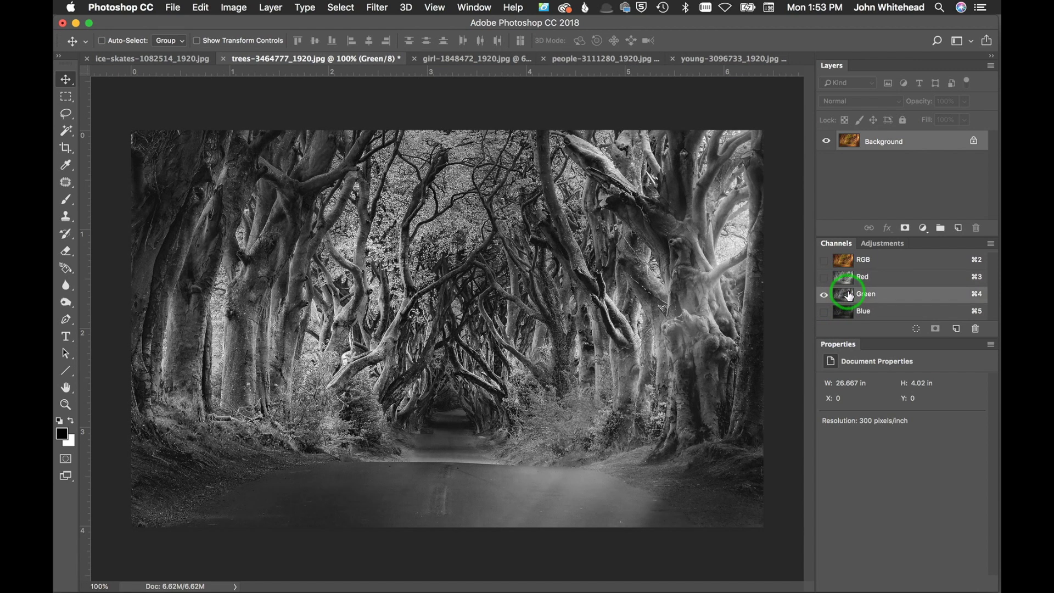
left_click(850, 312)
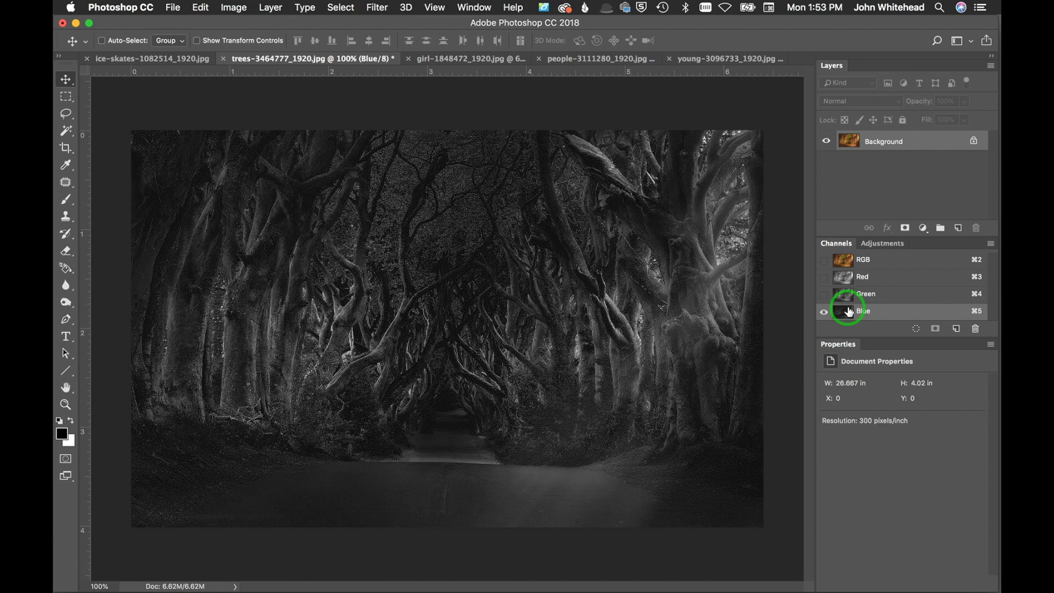
left_click(843, 278)
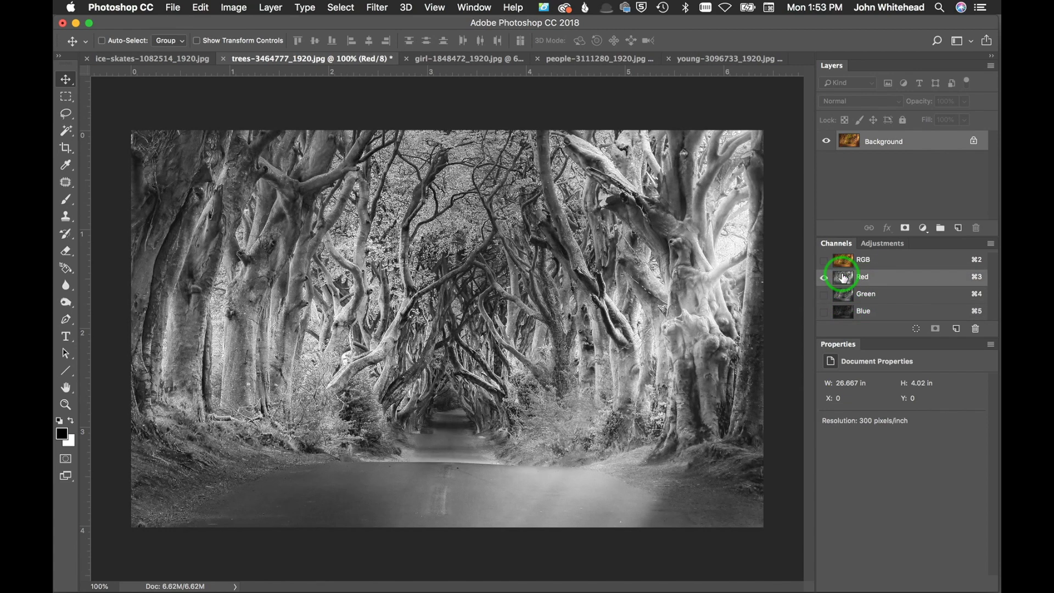
left_click(846, 296)
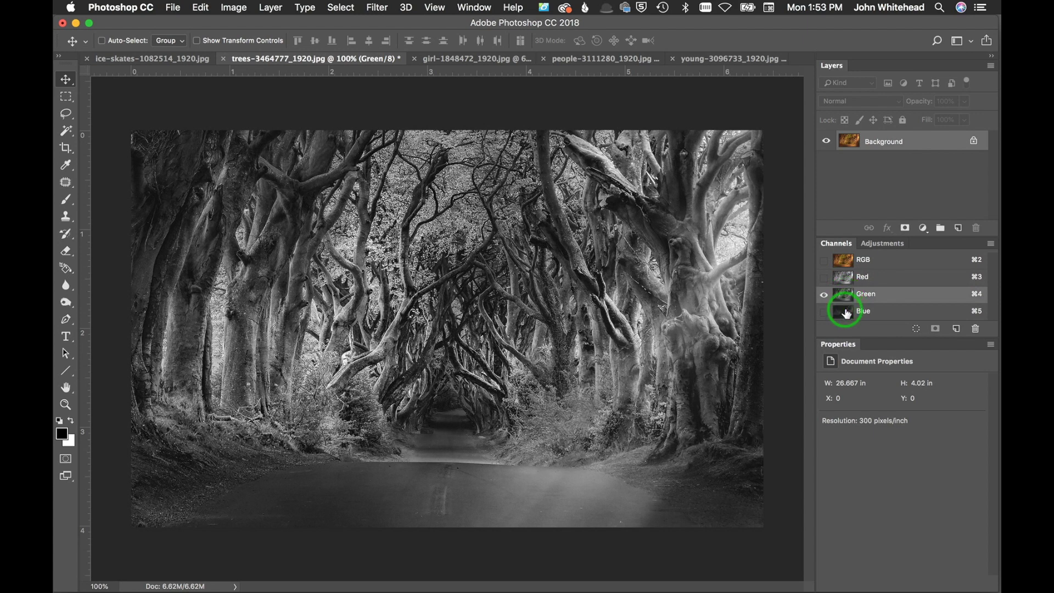
left_click(846, 312)
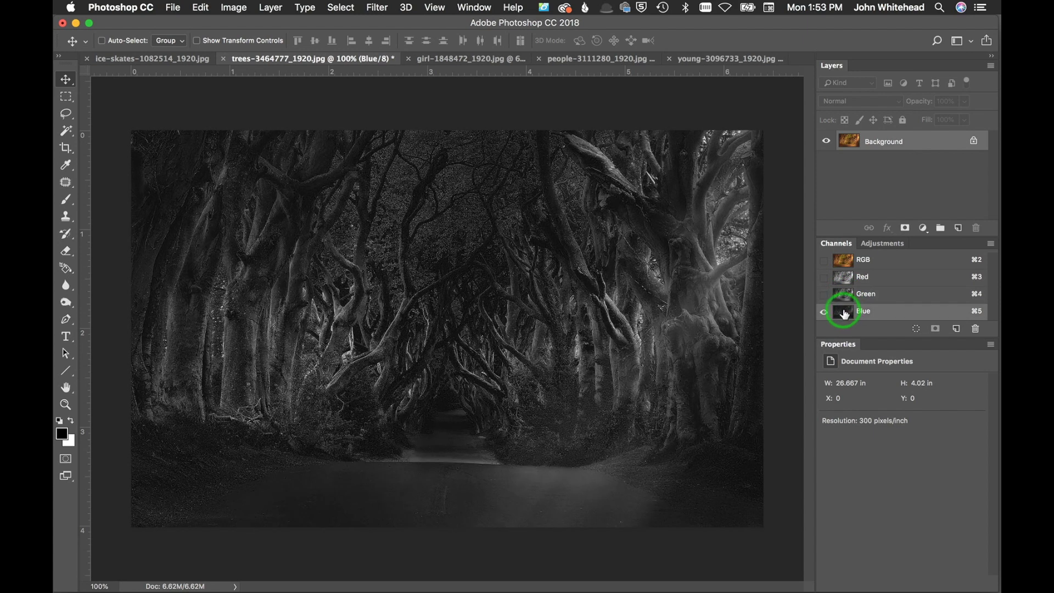
left_click(845, 262)
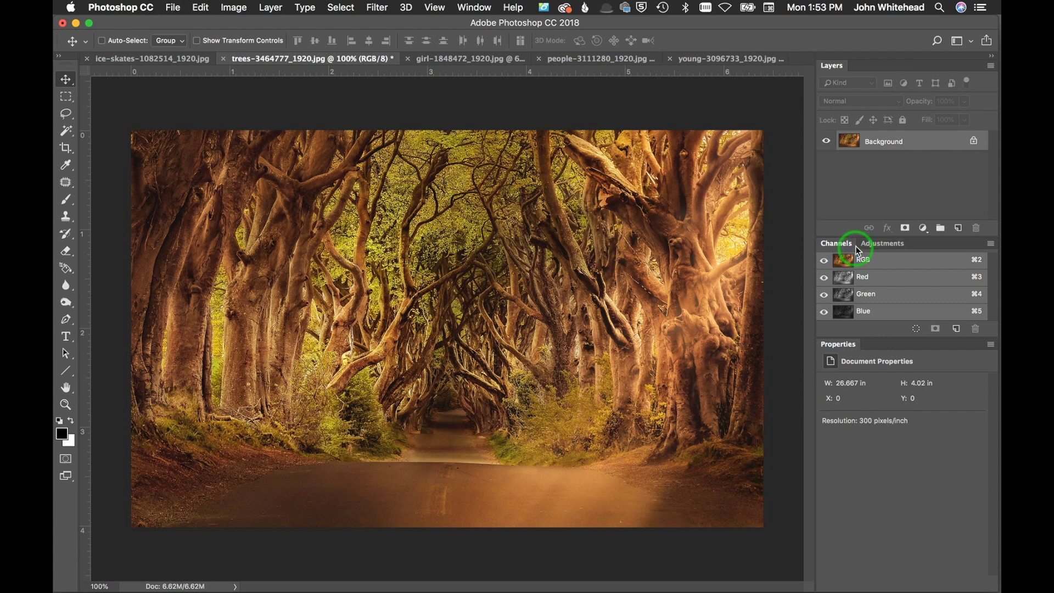
Add a Channel Mixer adjustment layer above the Background and apply the Black & White Infrared (RGB) preset
left_click(924, 228)
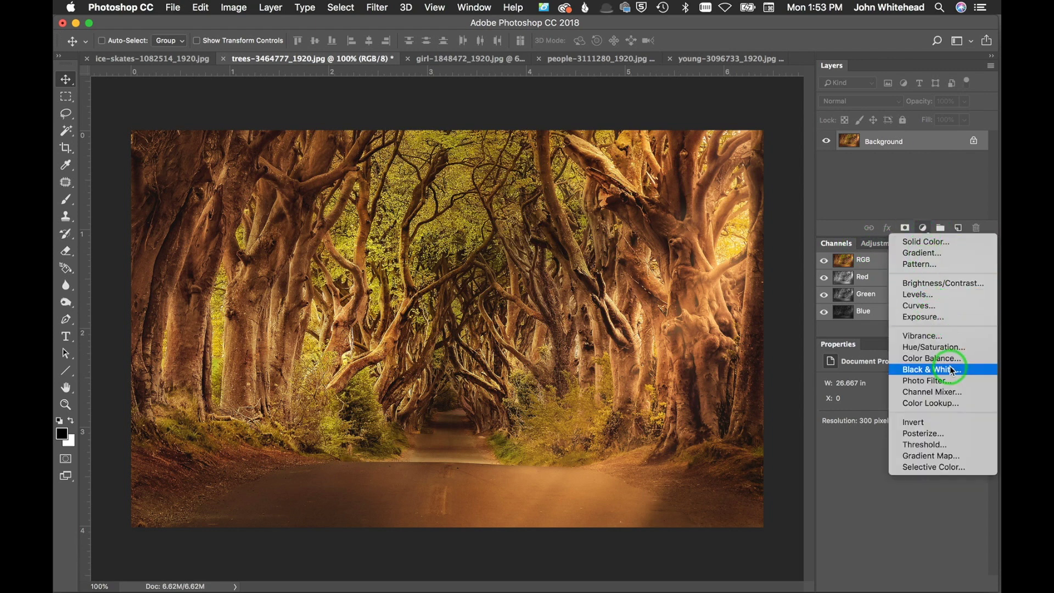
left_click(952, 393)
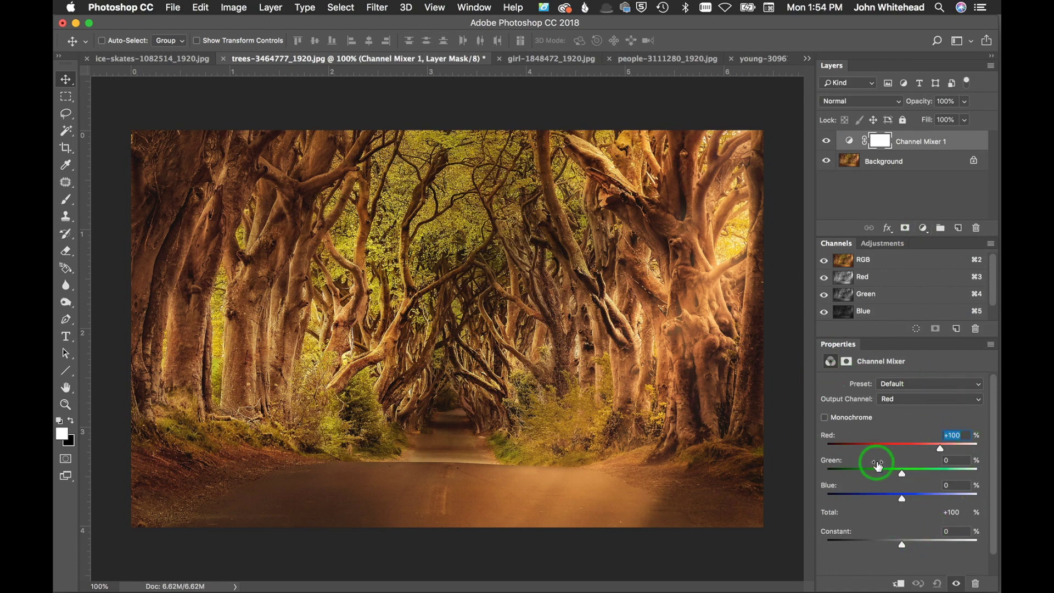
left_click(903, 384)
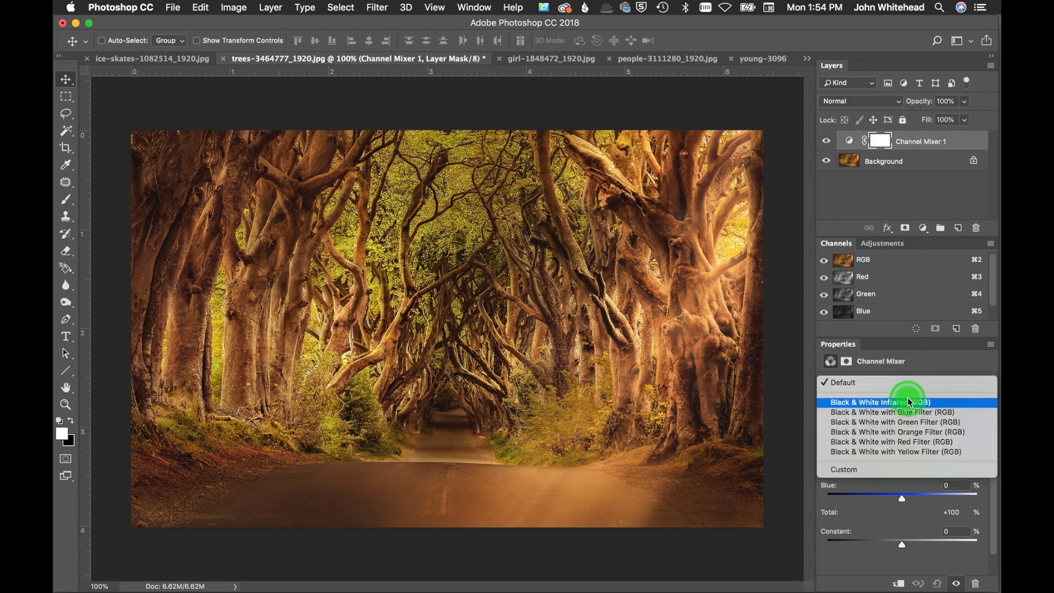
left_click(908, 401)
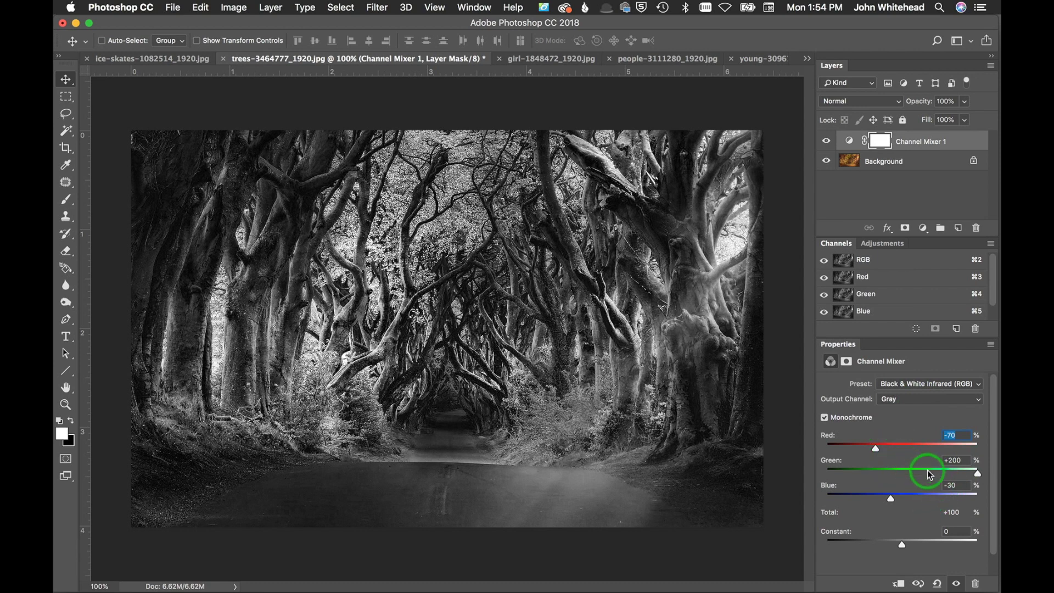
Try the Channel Mixer's black and white Blue, Green and Orange Filter presets, then return to the Default preset
left_click(923, 384)
left_click(926, 401)
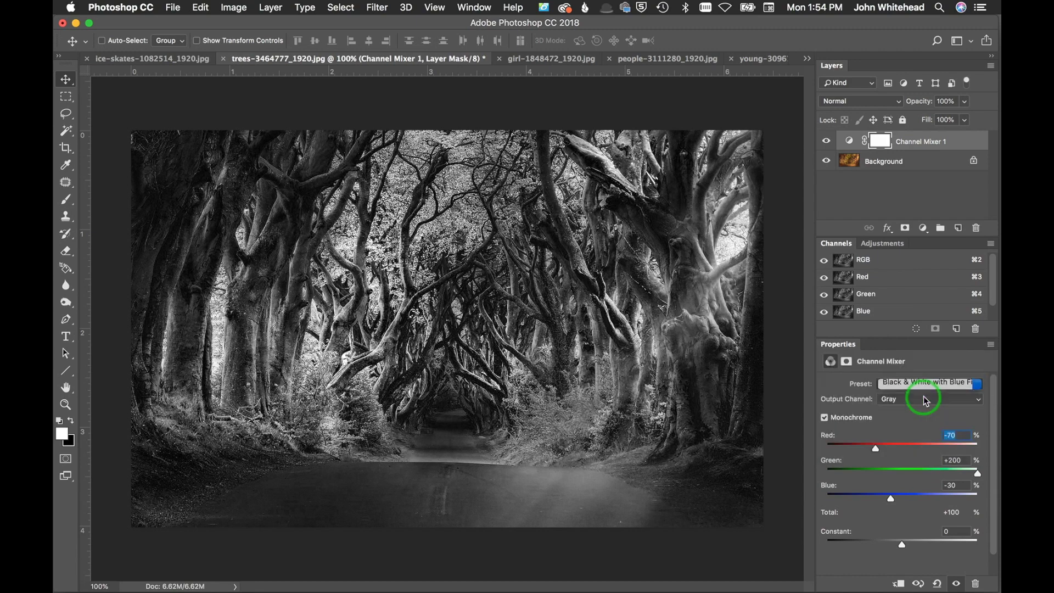
left_click(925, 384)
left_click(926, 397)
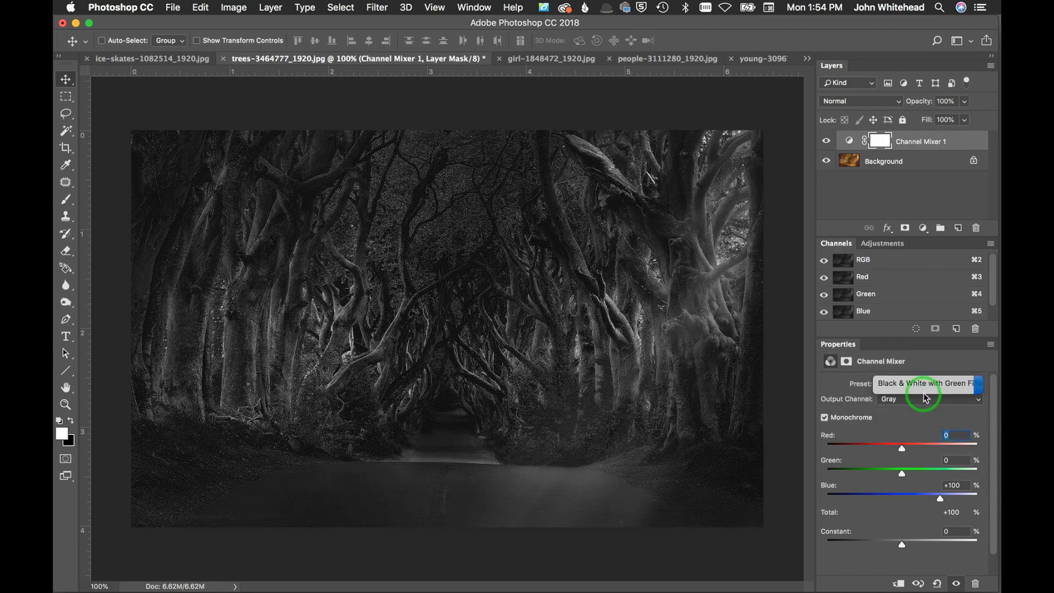
left_click(924, 385)
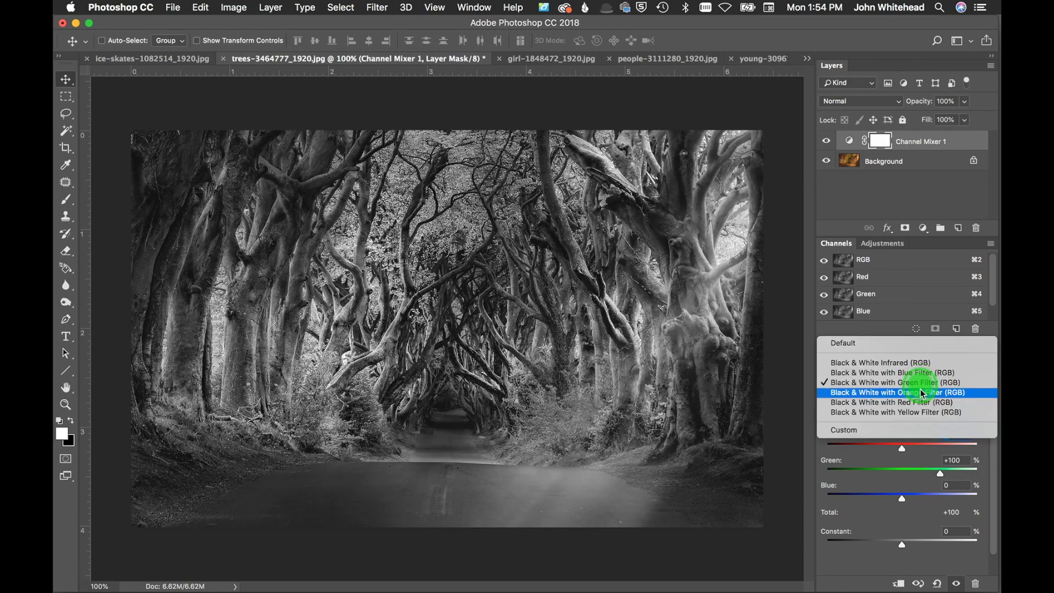
left_click(922, 393)
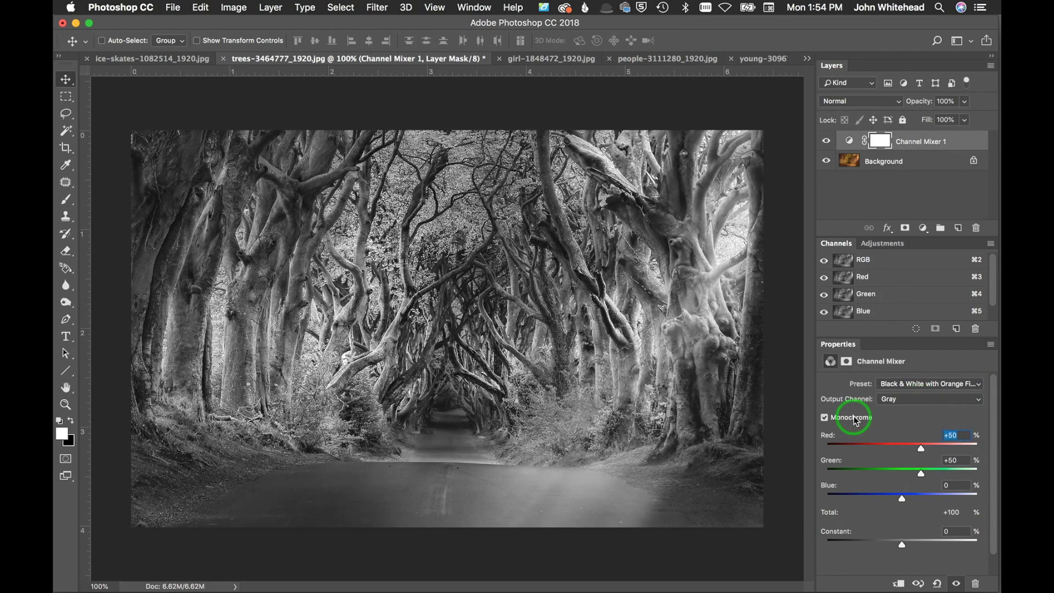
left_click(926, 387)
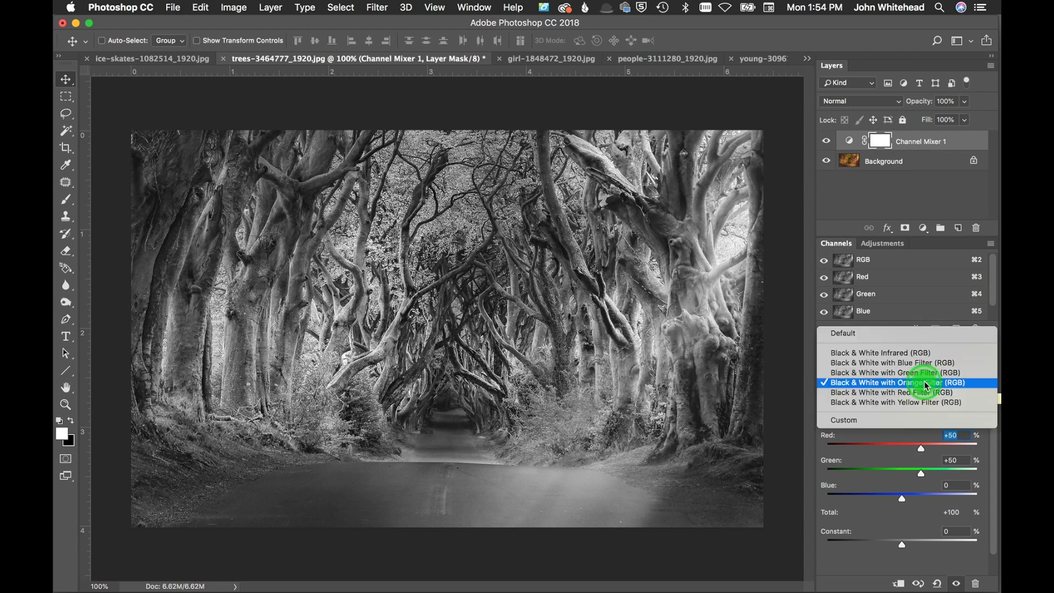
left_click(904, 329)
left_click(885, 482)
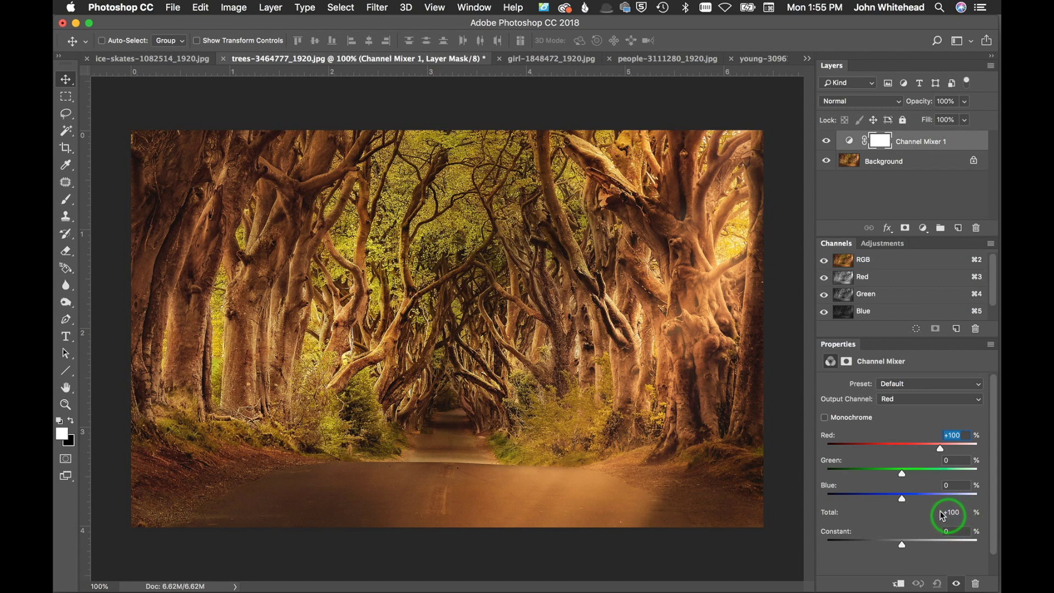
Turn on Monochrome for the Channel Mixer and lower its Green contribution to about +35%
mouse_move(904, 473)
left_mouse_down()
mouse_move(919, 477)
mouse_move(874, 477)
mouse_move(904, 481)
left_mouse_up()
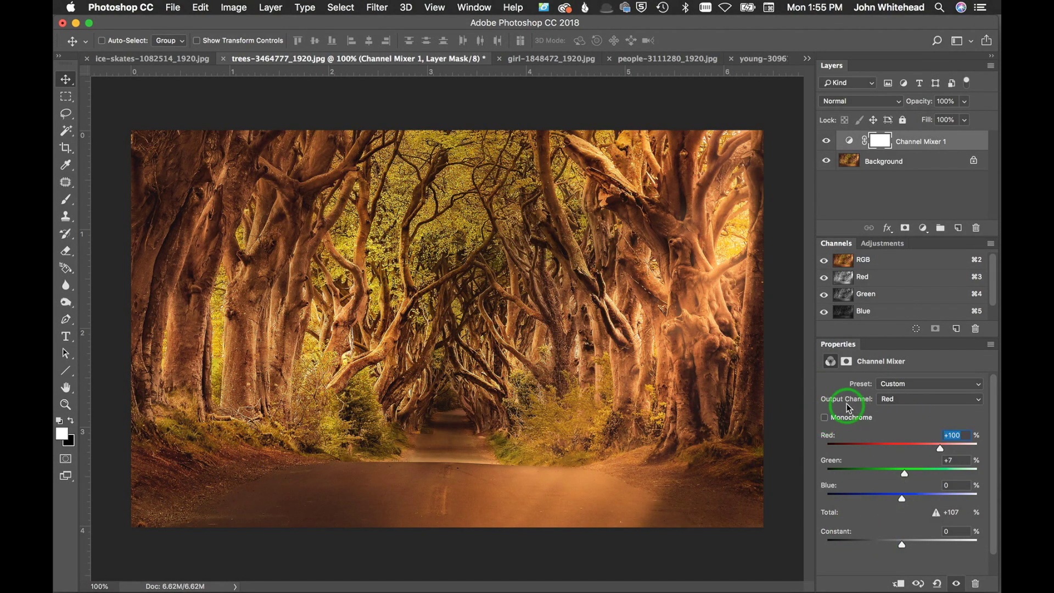
left_click(825, 418)
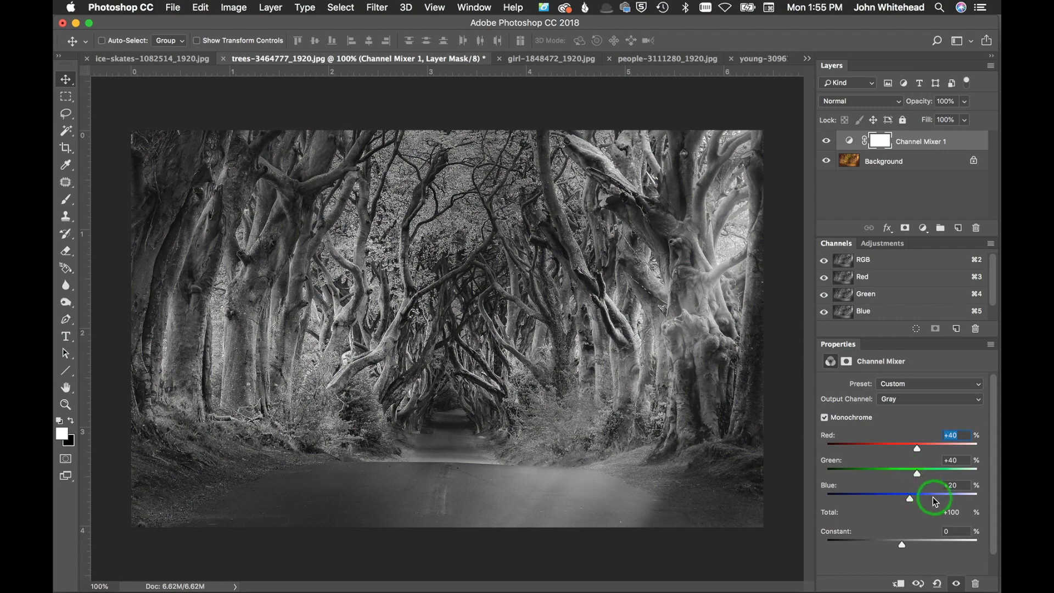
mouse_move(929, 477)
left_mouse_down()
mouse_move(878, 477)
mouse_move(914, 474)
left_mouse_up()
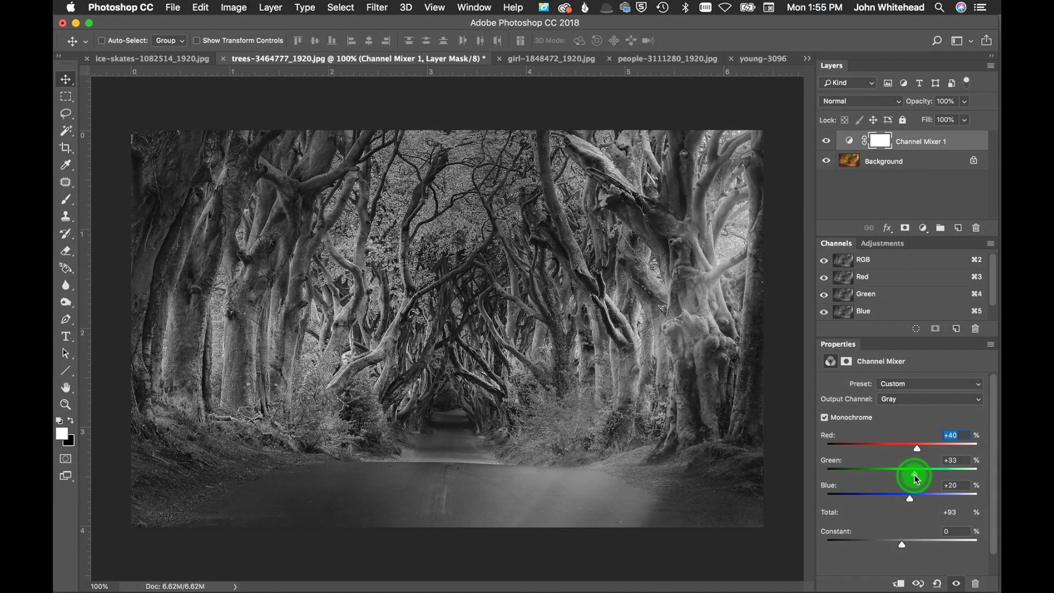
Set the monochrome mix to Green 0%, Blue 0% and Red 100%
left_click(947, 459)
type("0")
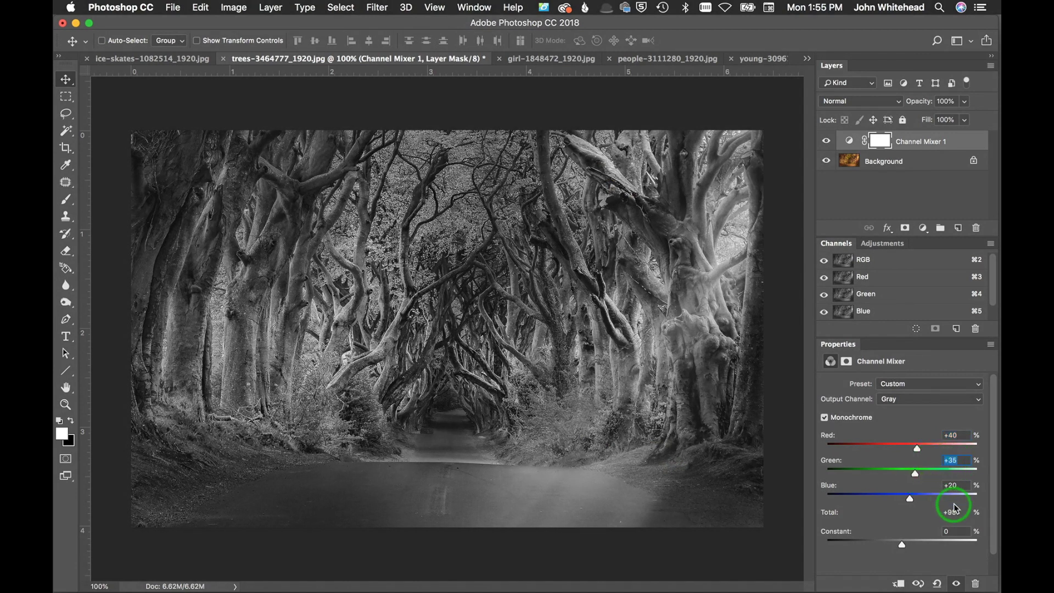
left_click(950, 484)
type("0")
left_click(963, 521)
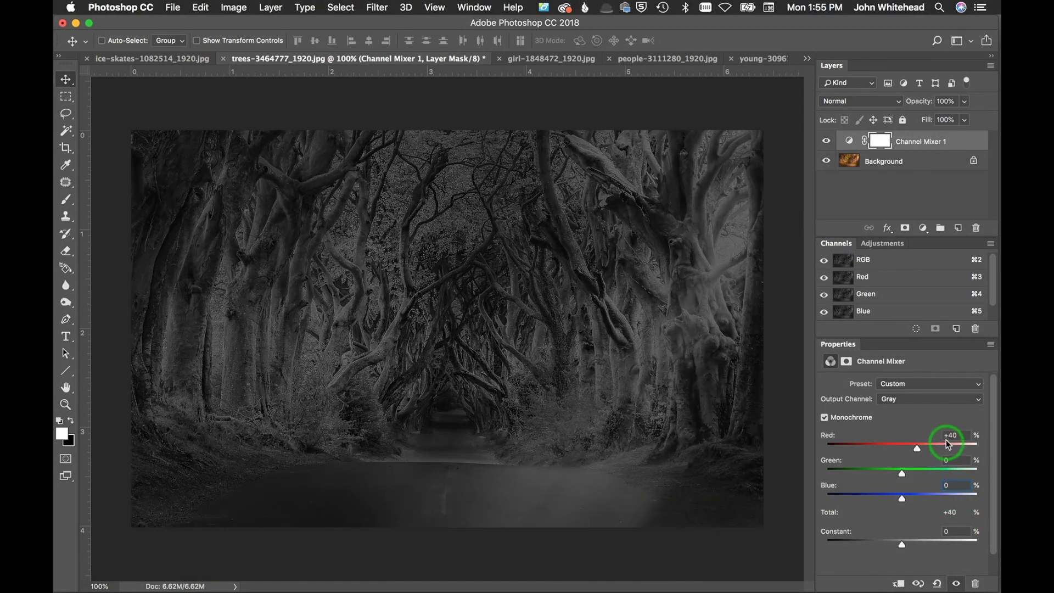
left_click(951, 434)
type("100")
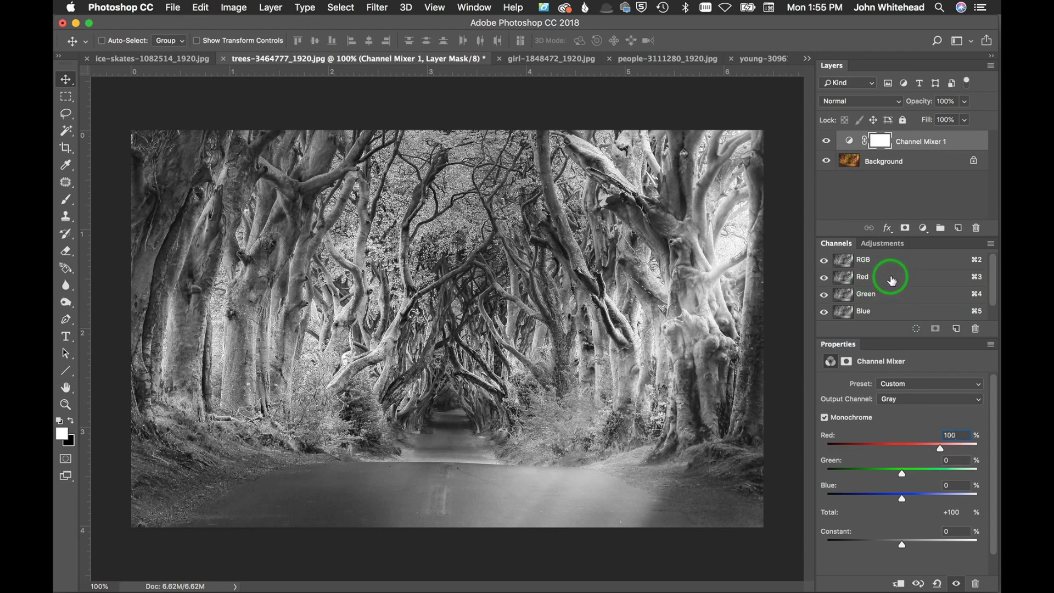
Switch the monochrome mix to Red 0% and Green 100%
double_click(961, 433)
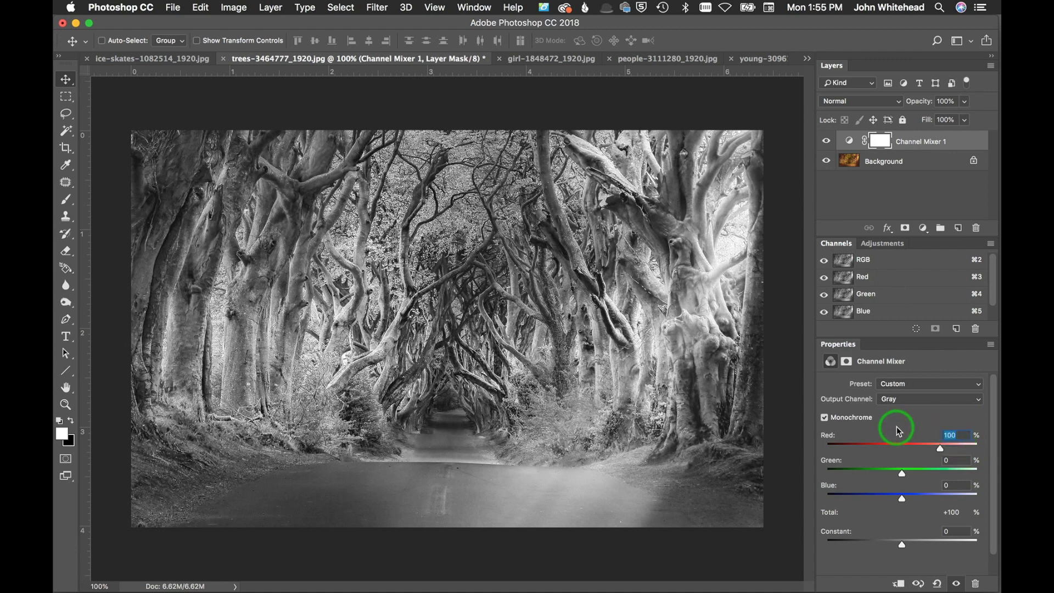
type("0")
left_click(957, 461)
type("100")
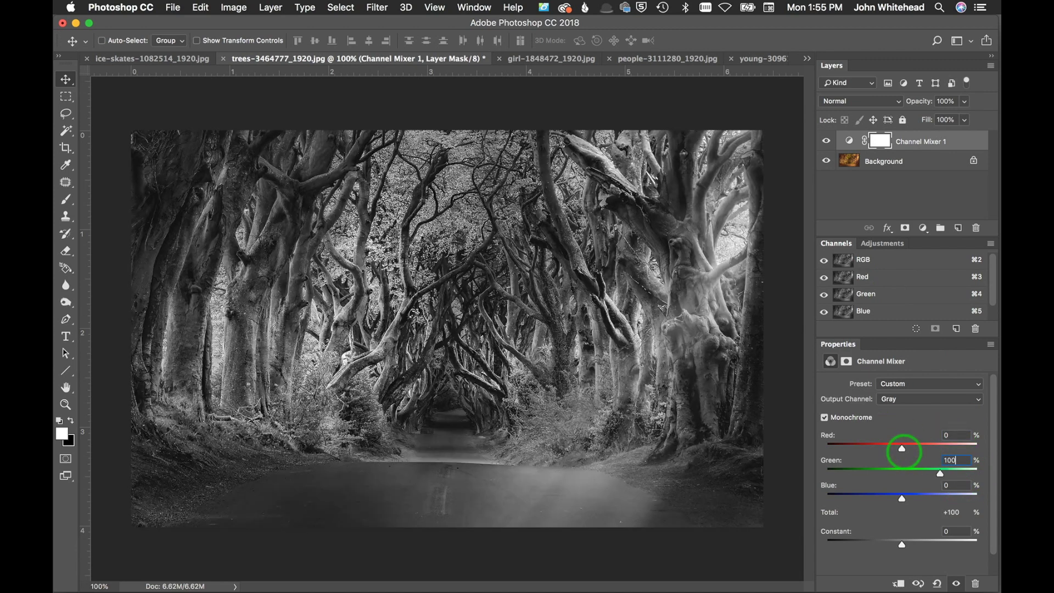
key("Return")
Set the monochrome mix's Blue contribution to 75% and Green to 0%
key("Tab")
type("75")
left_click(954, 459)
type("0")
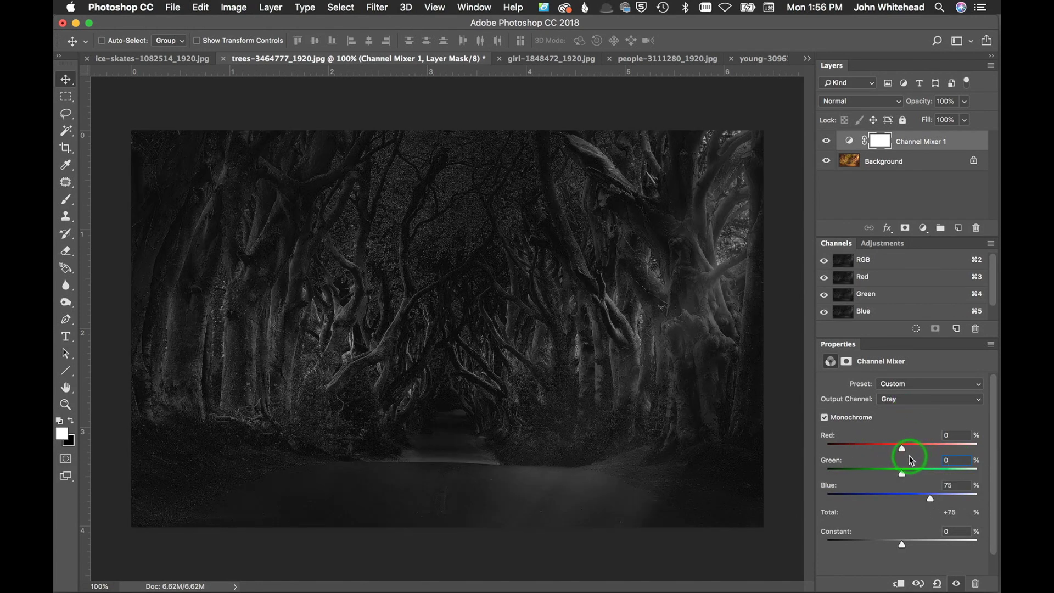
Raise the Channel Mixer's Red contribution to +9% and Green to +23%
left_click_drag(901, 448, 917, 477)
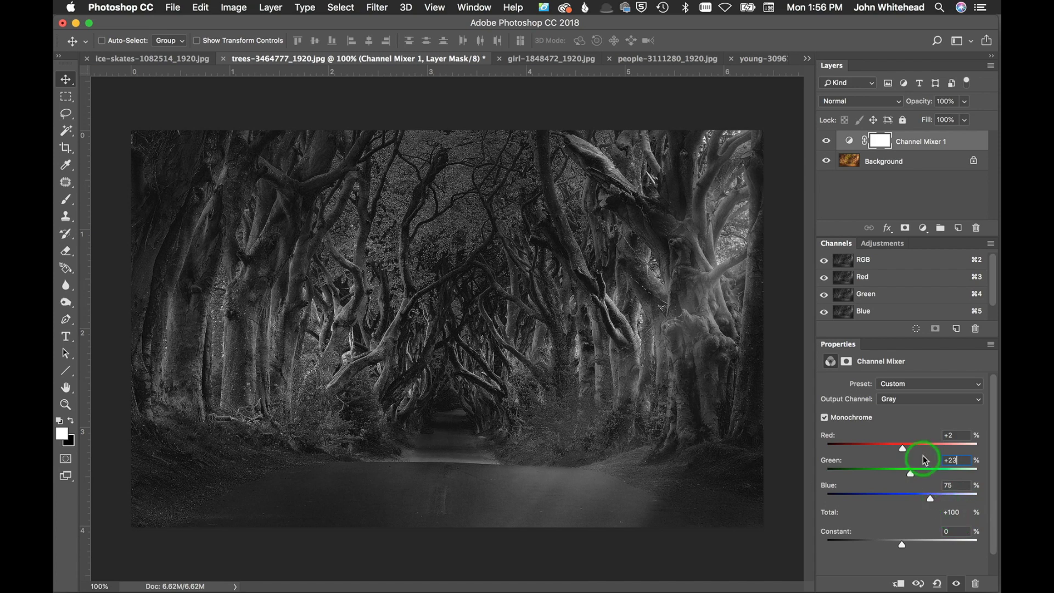
left_click_drag(907, 449, 904, 449)
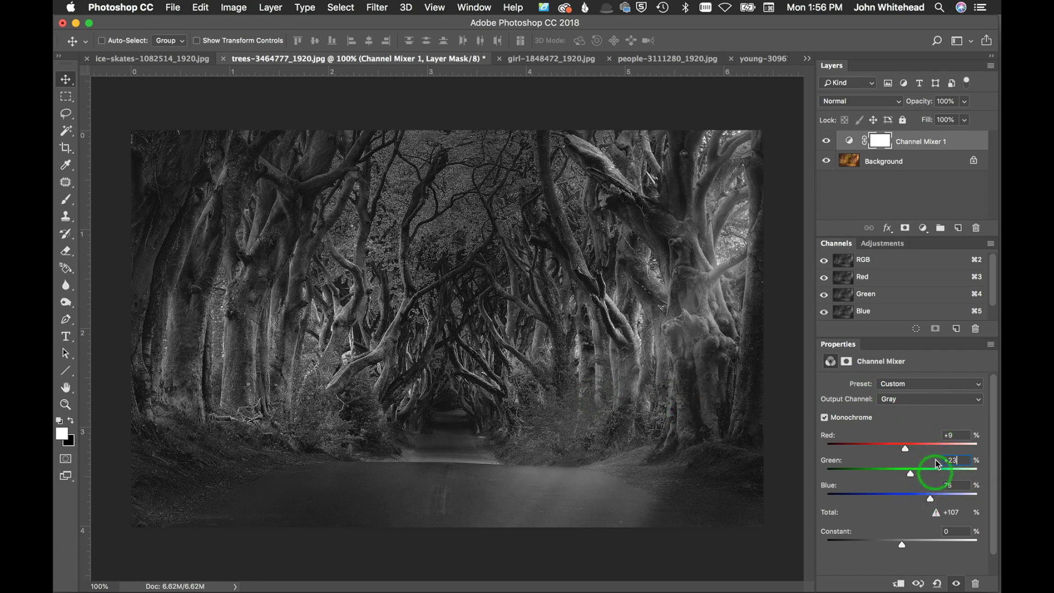
double_click(954, 460)
left_click(951, 459)
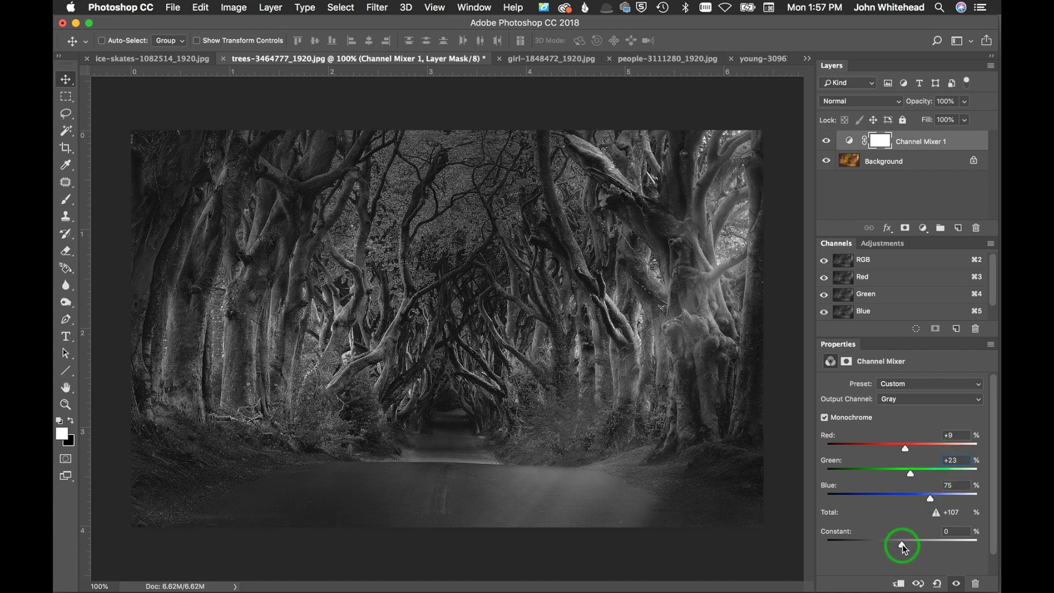
Try a slightly lower Constant value in the Channel Mixer, then reset it to 0%
mouse_move(902, 546)
left_mouse_down()
mouse_move(911, 541)
mouse_move(897, 542)
left_mouse_up()
left_click(952, 532)
type("0")
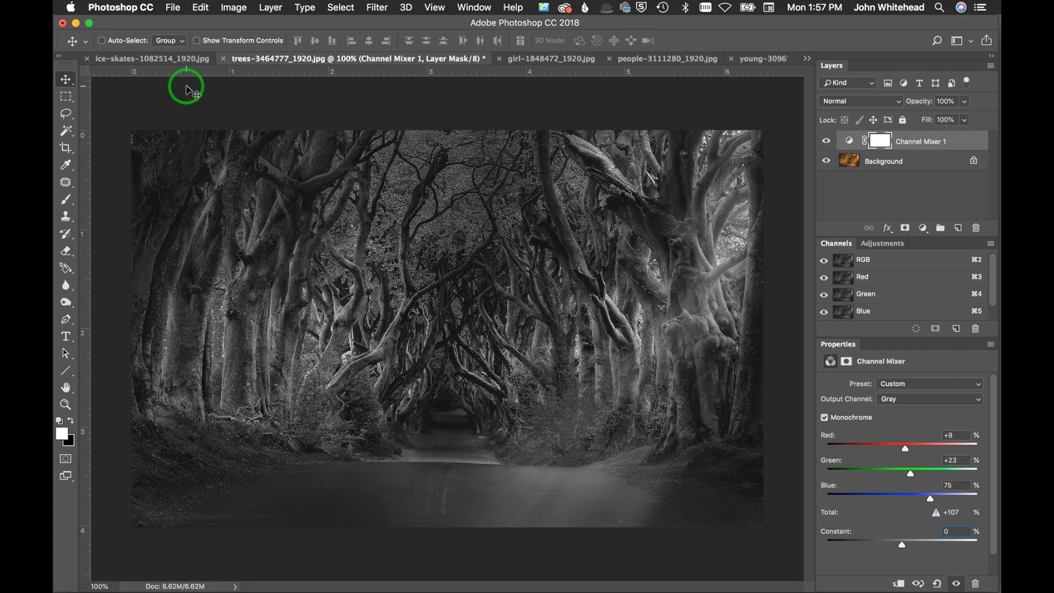
Convert the trees photo to Grayscale mode, flattening the layers and discarding the colour information
left_click(235, 8)
mouse_move(242, 22)
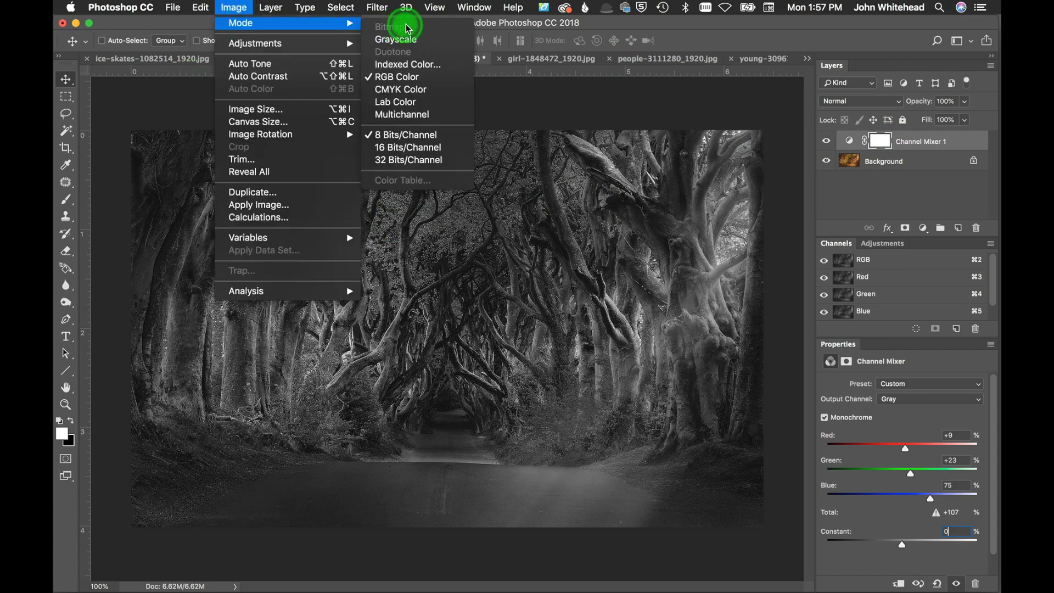
left_click(404, 39)
left_click(652, 221)
left_click(607, 232)
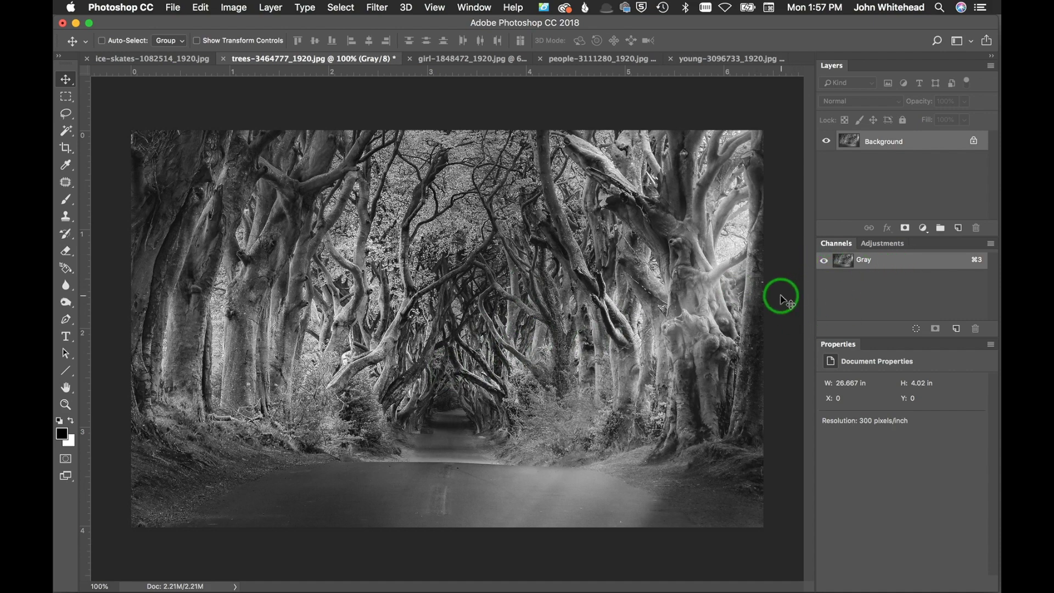
Undo the Grayscale conversion and the Channel Mixer edits, back to the newly added default adjustment layer
key("super+z")
key("alt+super+z")
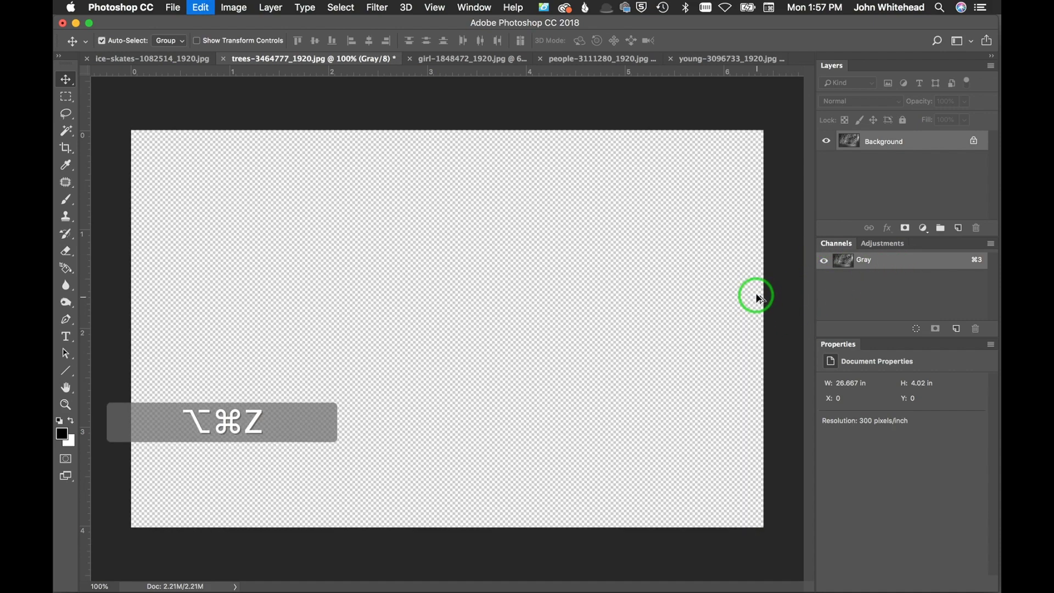
key("alt+super+z")
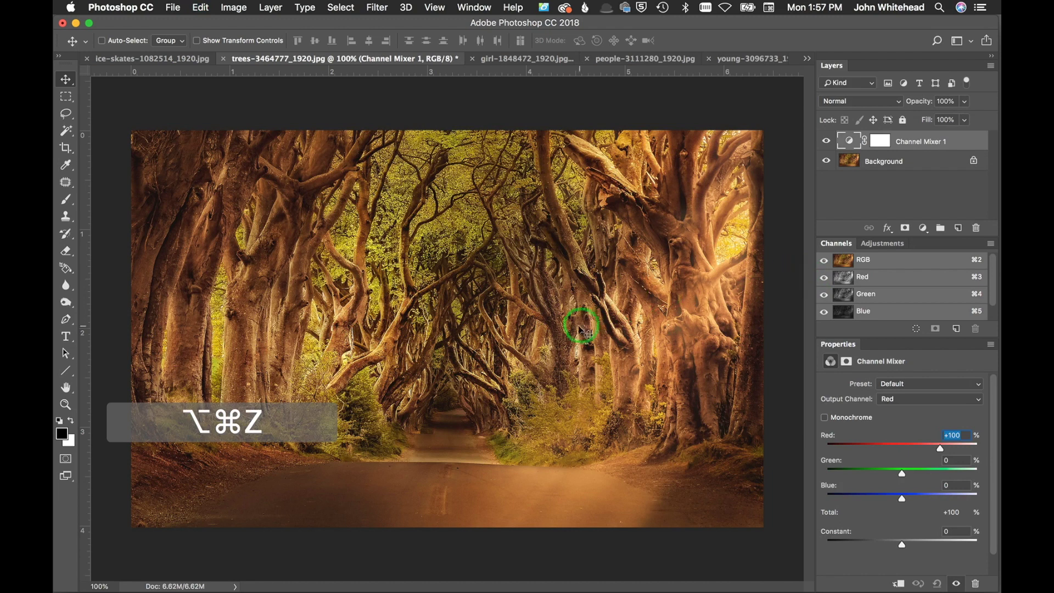
Switch to the people-3111280_1920.jpg image and open Calculations for it
left_click(515, 58)
left_click(592, 59)
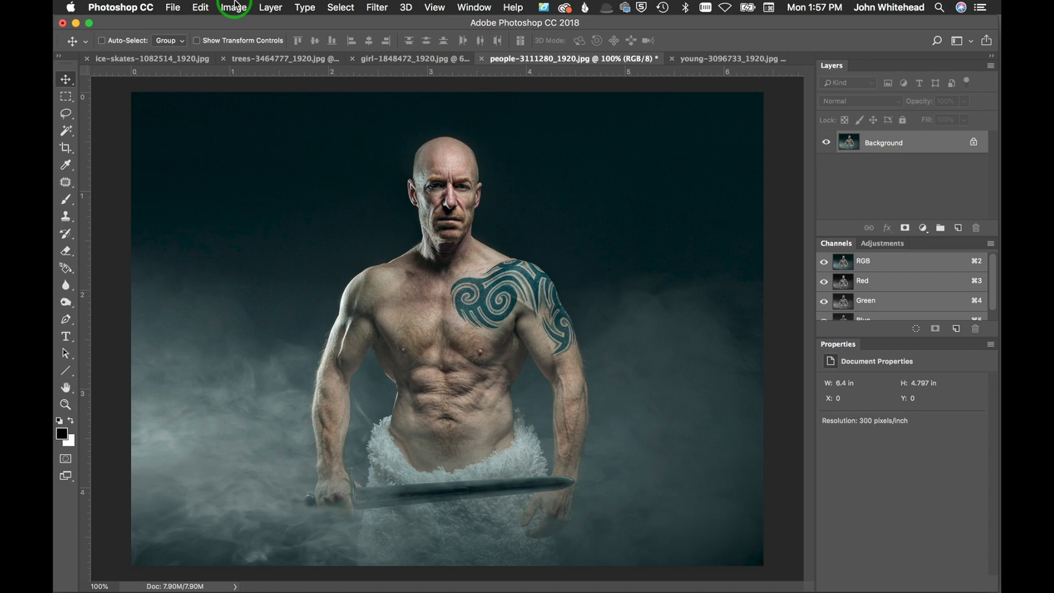
left_click(235, 6)
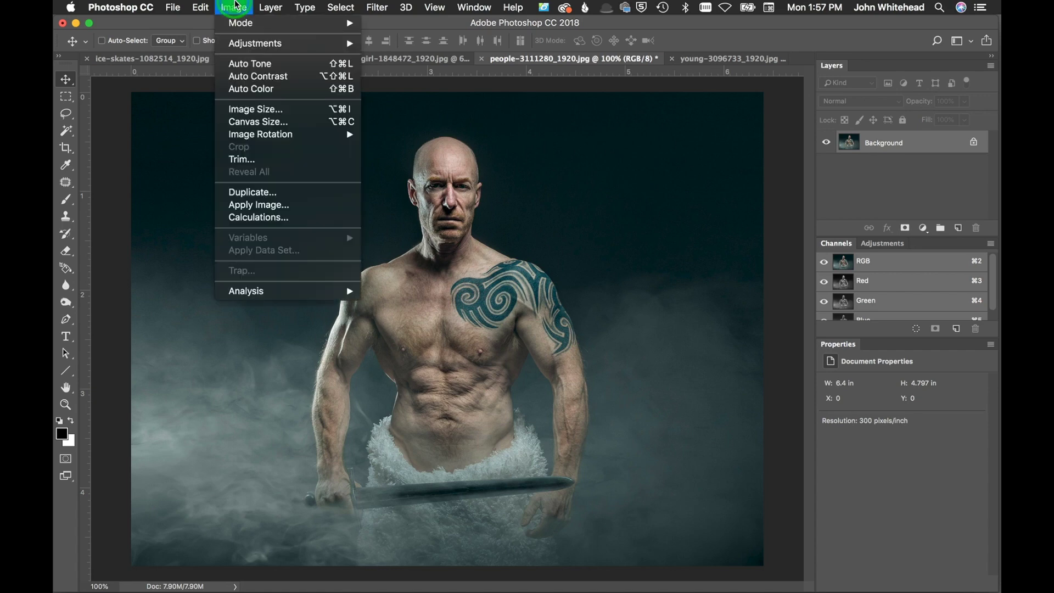
left_click(260, 218)
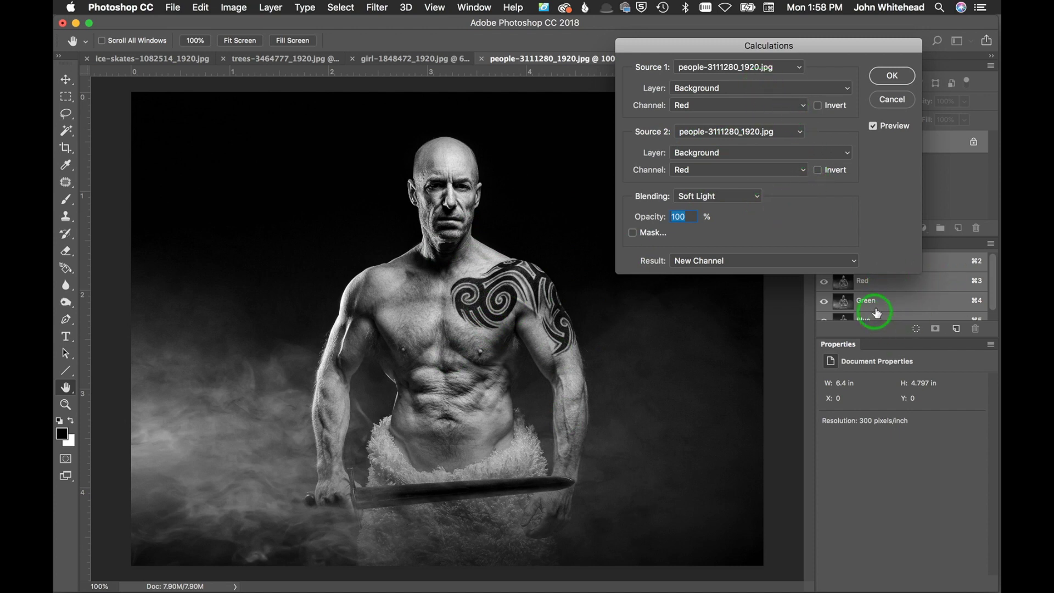
Set the Calculations channels to Green for Source 1 and Blue for Source 2
left_click(736, 105)
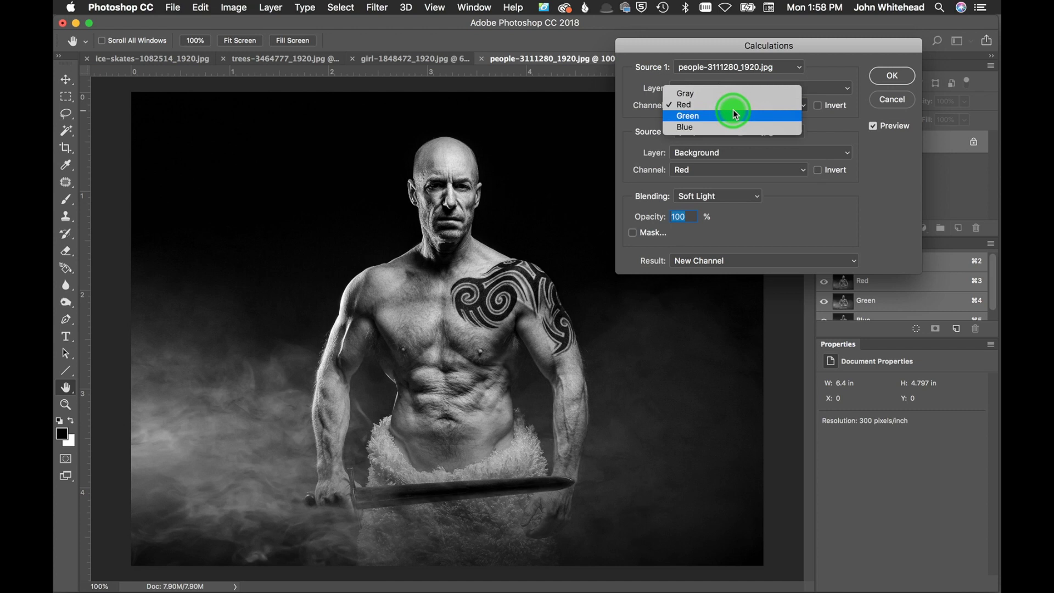
left_click(732, 116)
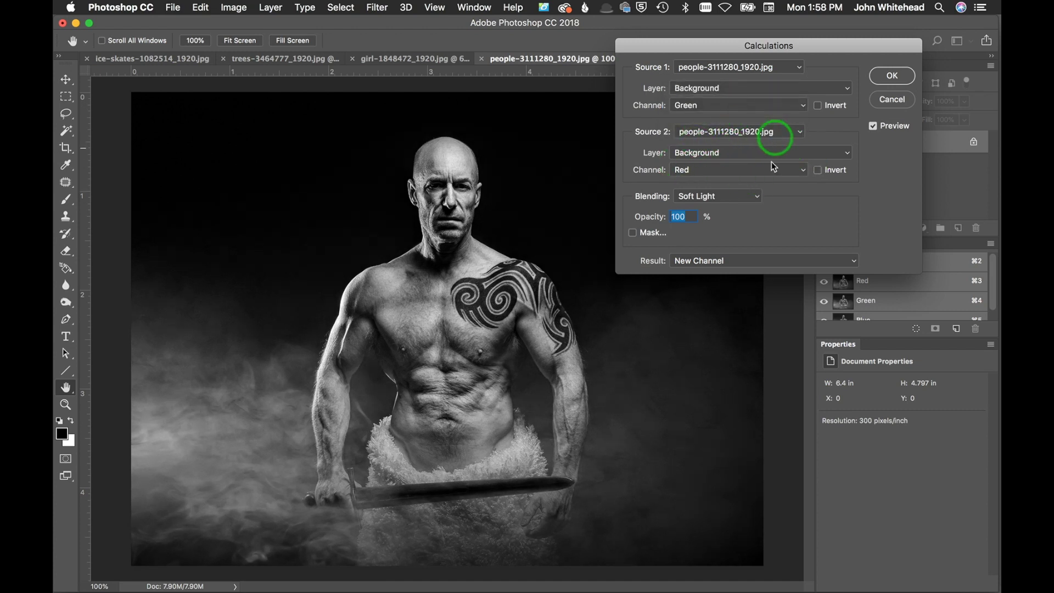
left_click(735, 173)
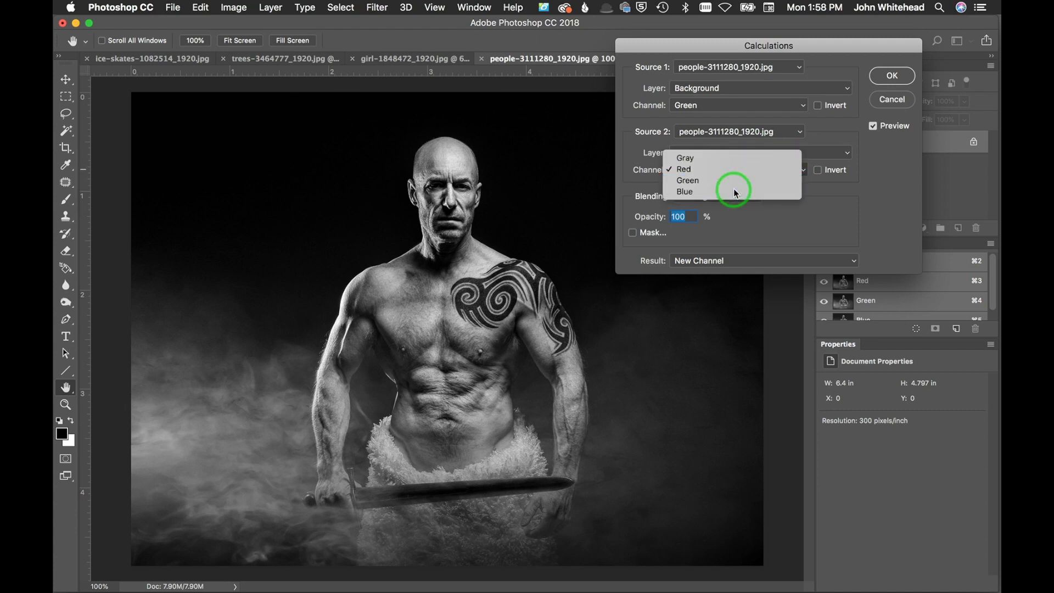
left_click(731, 189)
Try Blue and Green as the Source 1 channel, then set it to Red
left_click(729, 110)
left_click(731, 116)
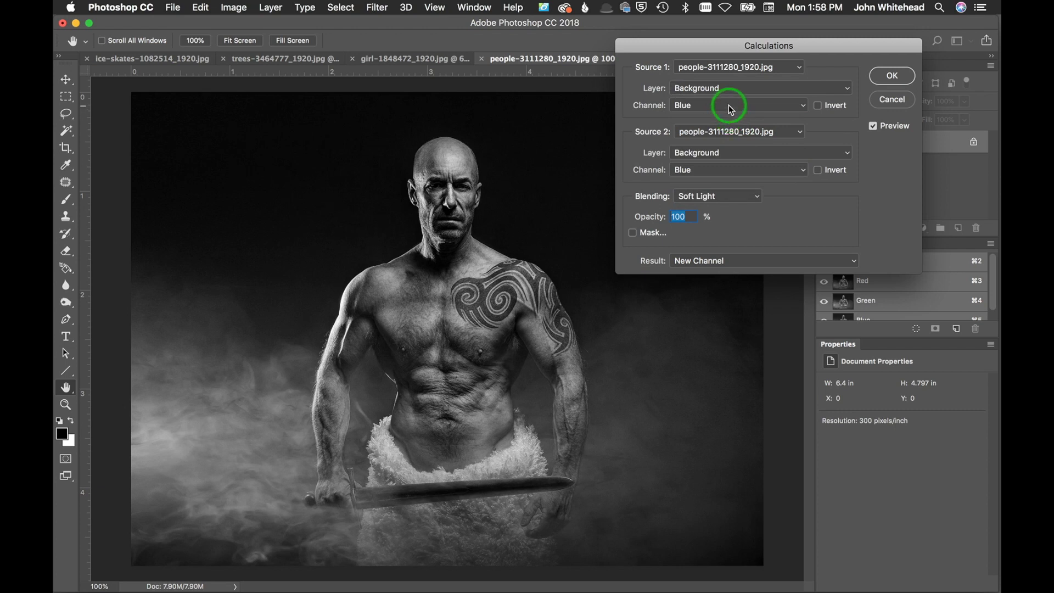
left_click(730, 105)
left_click(734, 95)
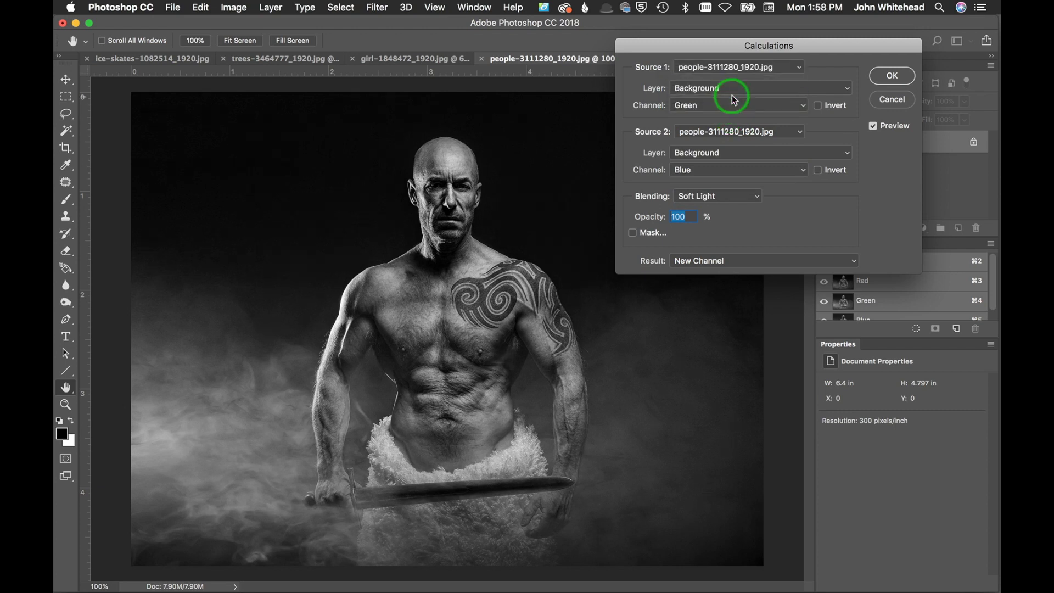
left_click(734, 105)
left_click(739, 97)
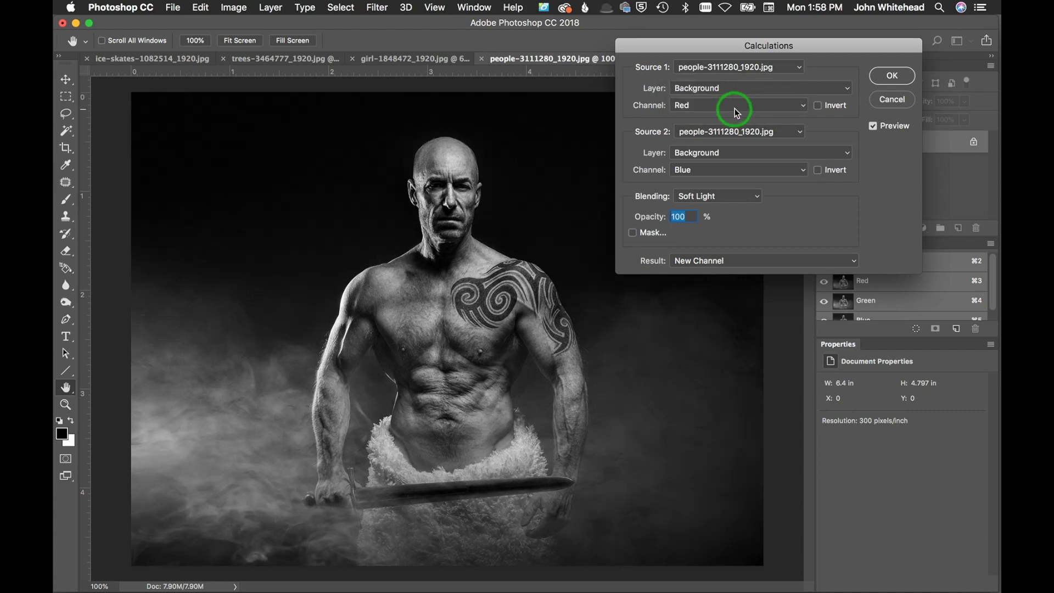
Set the Calculations blending to Normal, then try Blue and Green as the Source 1 channel
left_click(735, 198)
left_click(750, 44)
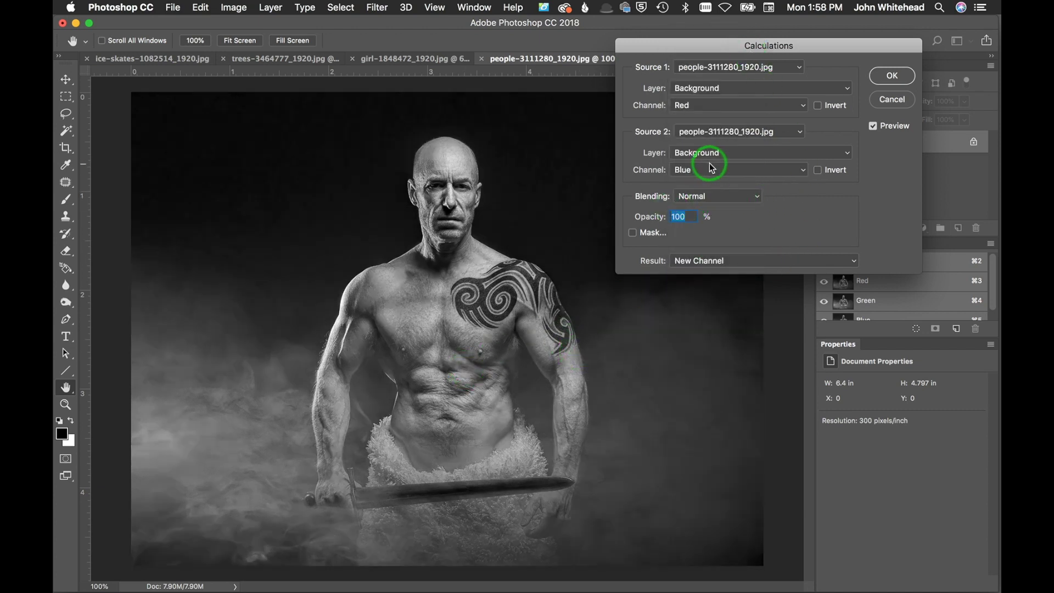
left_click(718, 110)
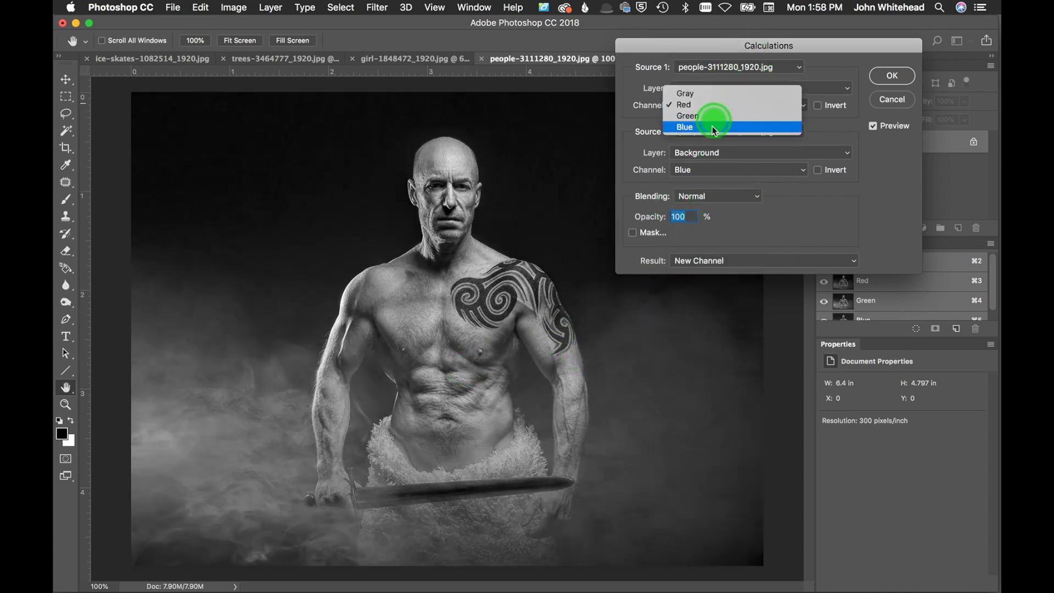
left_click(713, 134)
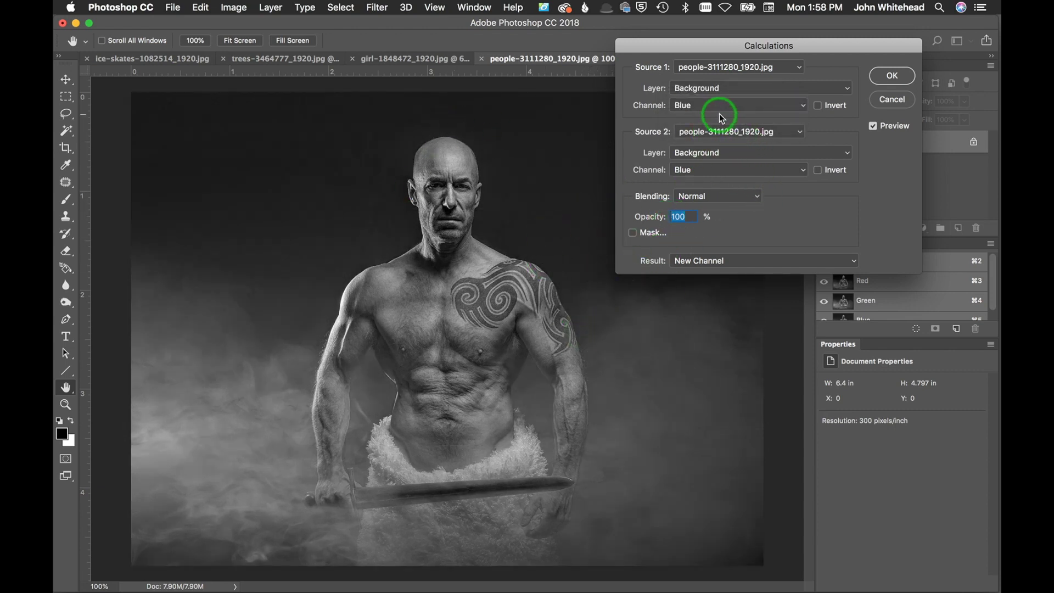
left_click(697, 109)
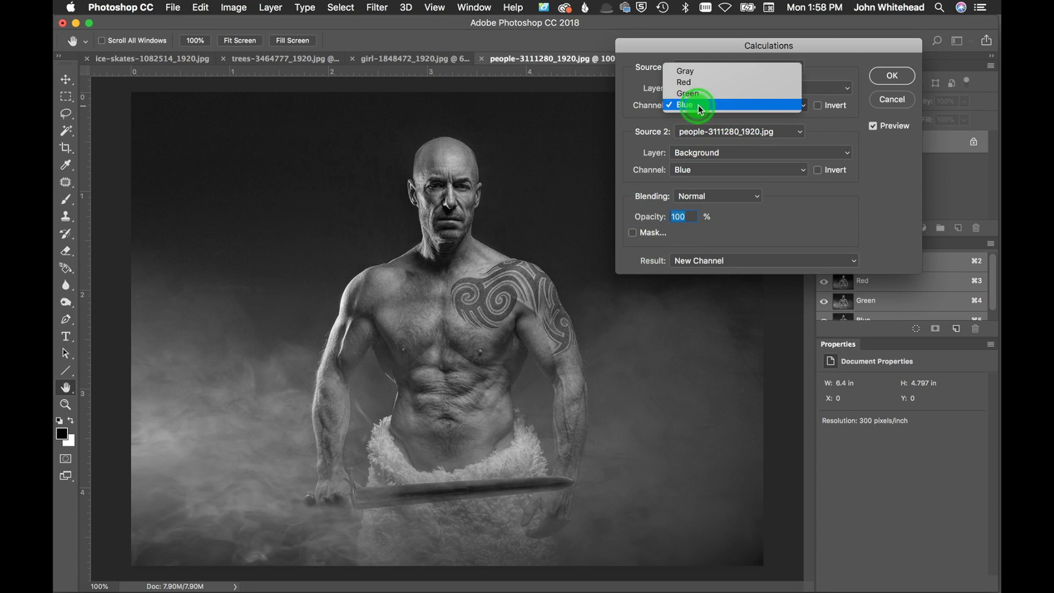
left_click(698, 95)
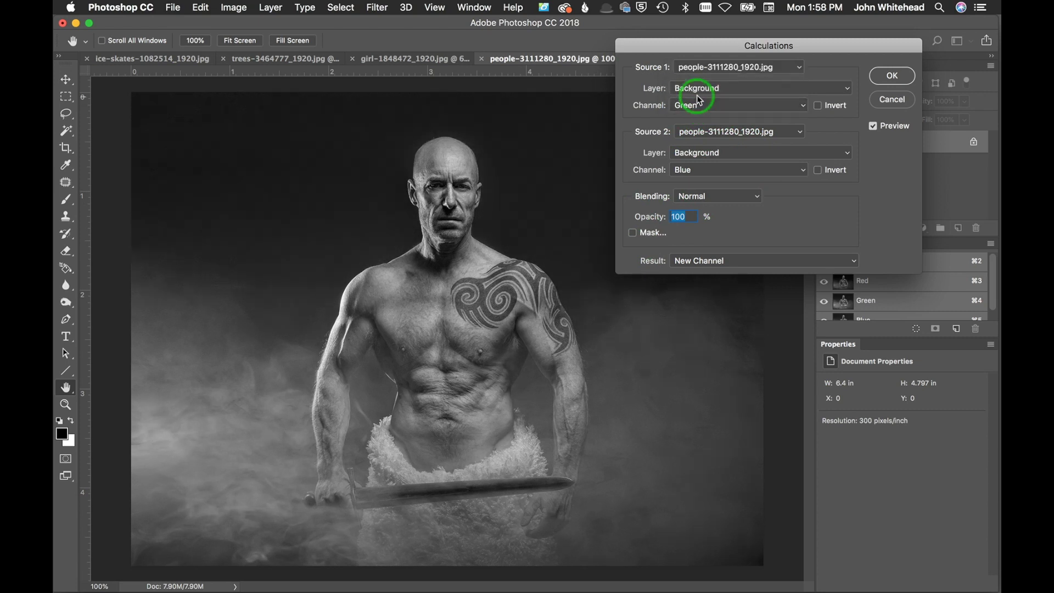
Try Blue as Source 1 with Green as Source 2, then swap them back to Green and Blue
left_click(699, 105)
left_click(702, 115)
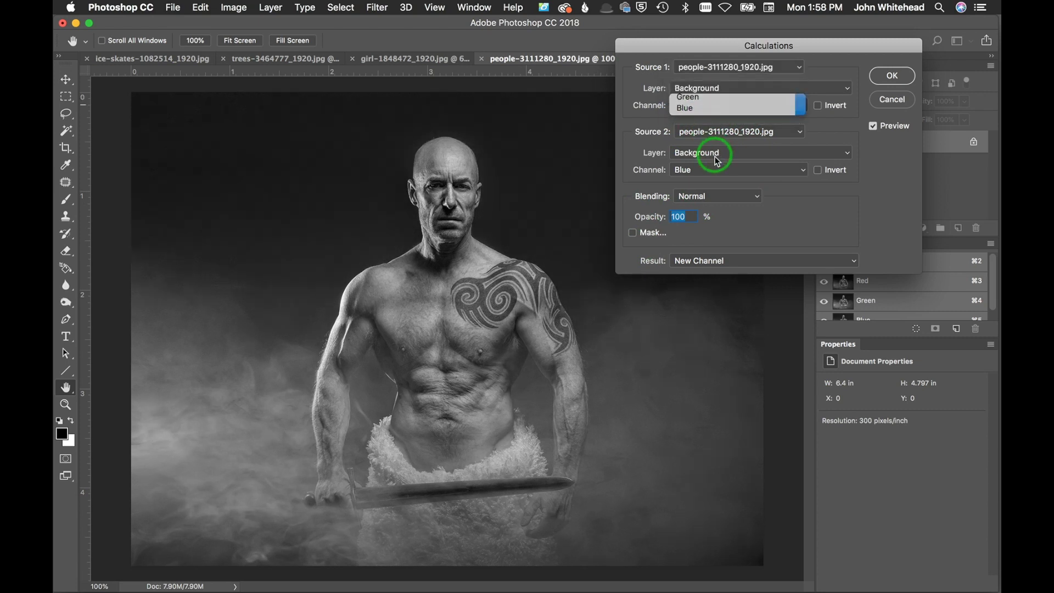
left_click(713, 175)
left_click(712, 162)
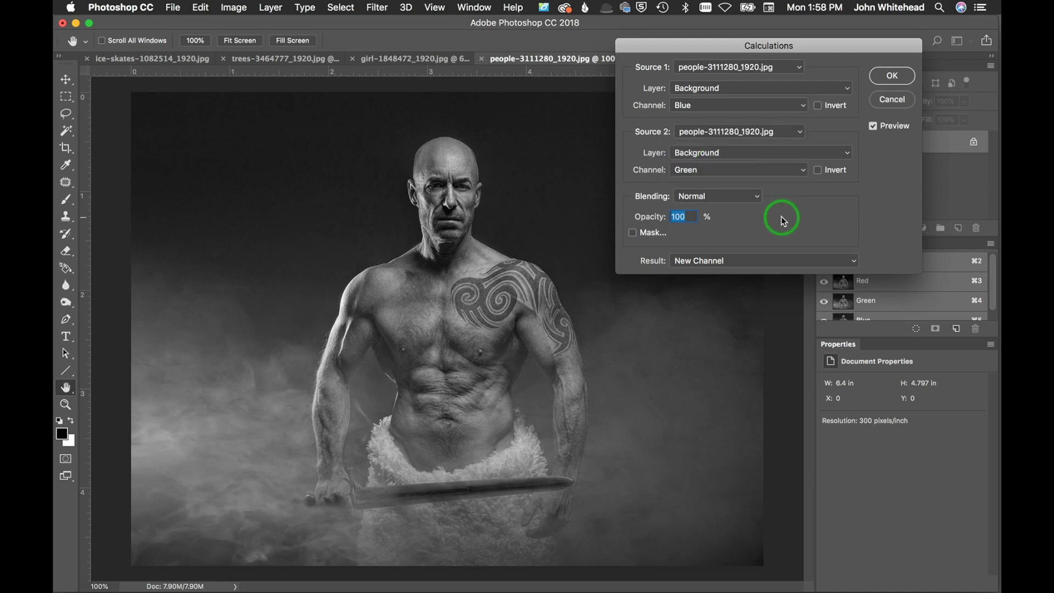
left_click(734, 106)
left_click(732, 91)
left_click(733, 170)
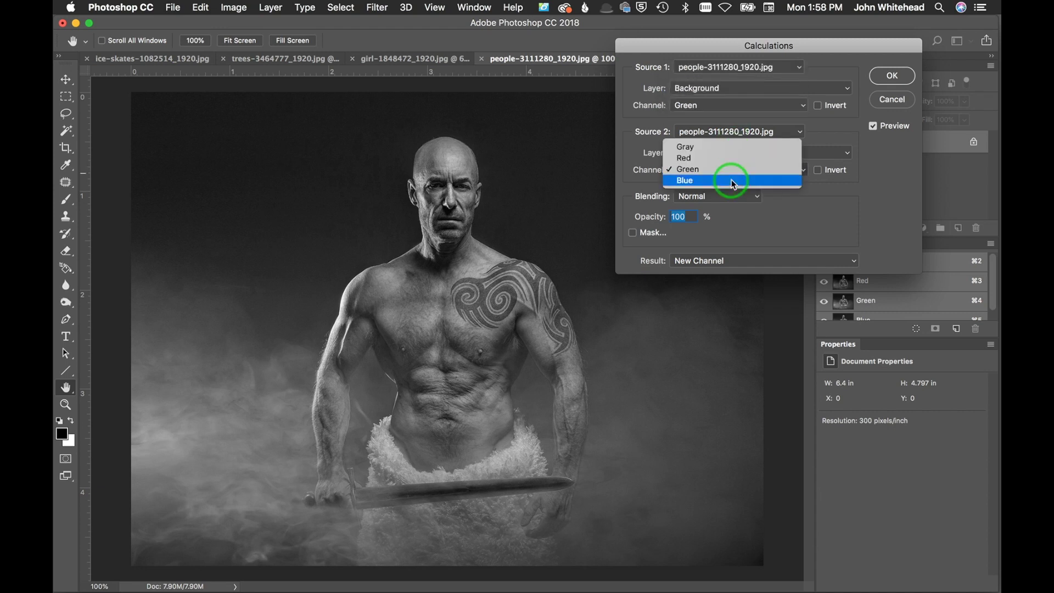
left_click(732, 180)
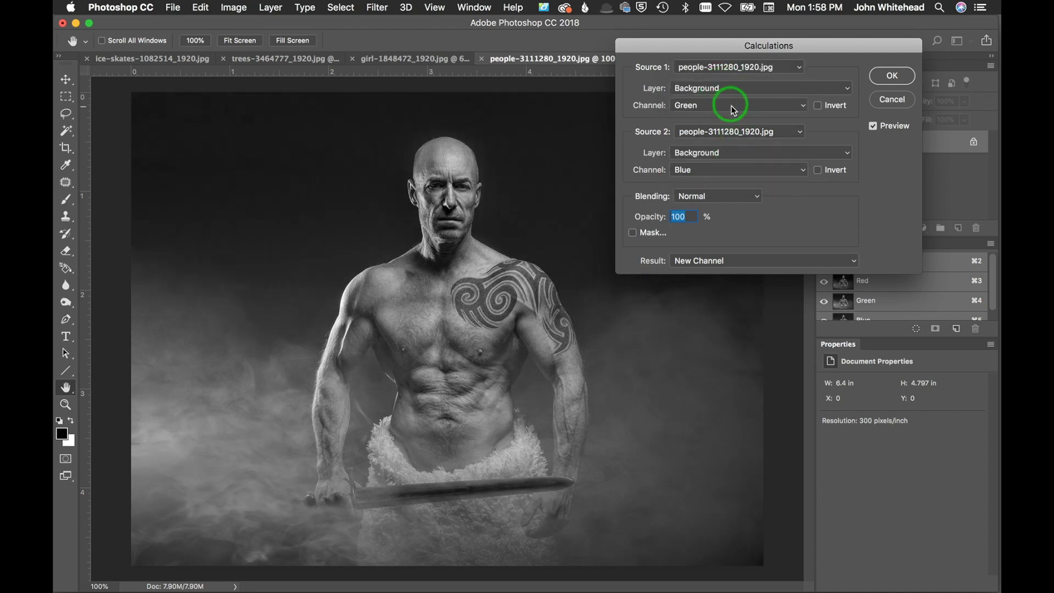
Try Darken as the Calculations blending mode, then switch it to Multiply
left_click(716, 196)
left_click(713, 216)
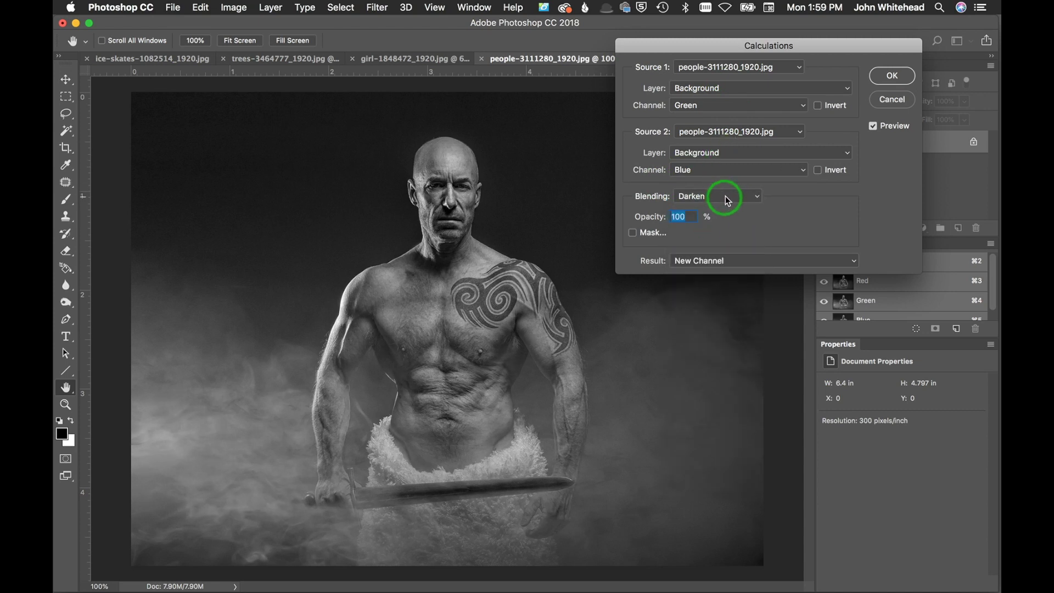
left_click(727, 200)
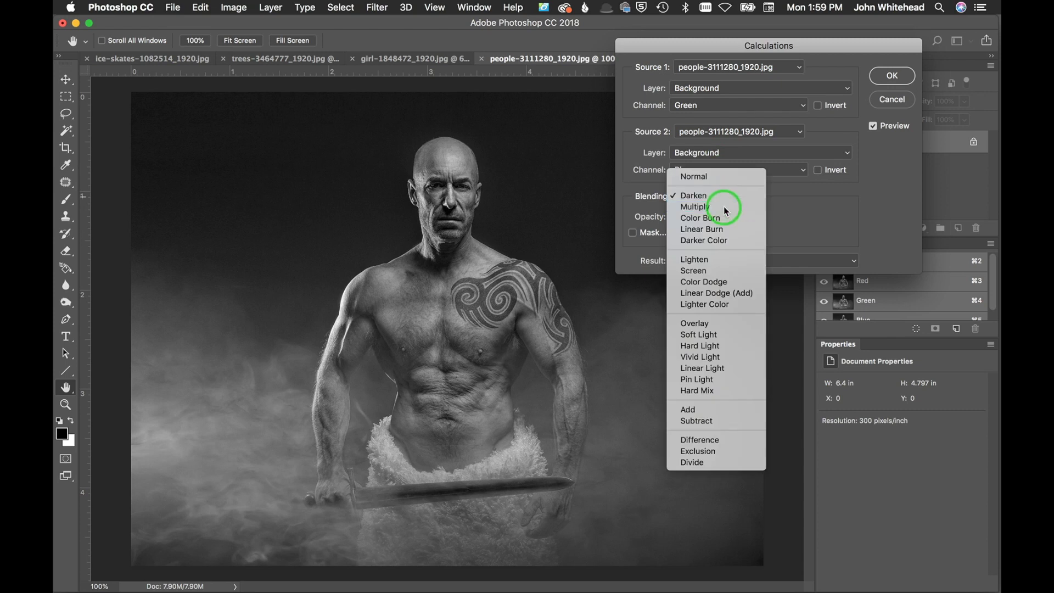
left_click(724, 206)
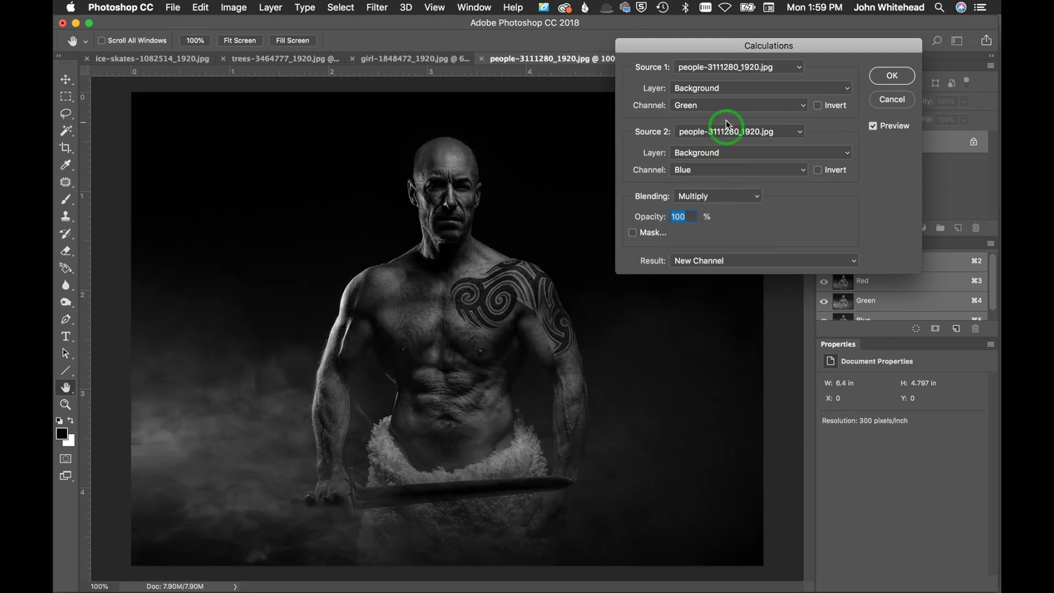
Set the Source 1 channel to Red, then try Green and Red as the Source 2 channel
left_click(720, 104)
left_click(719, 94)
left_click(718, 170)
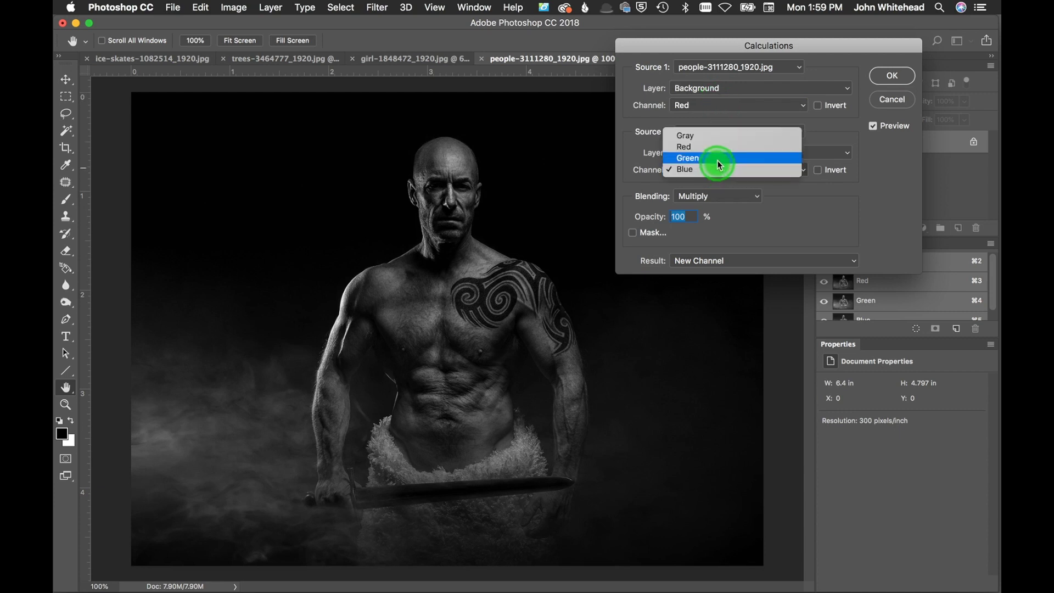
left_click(717, 160)
left_click(719, 166)
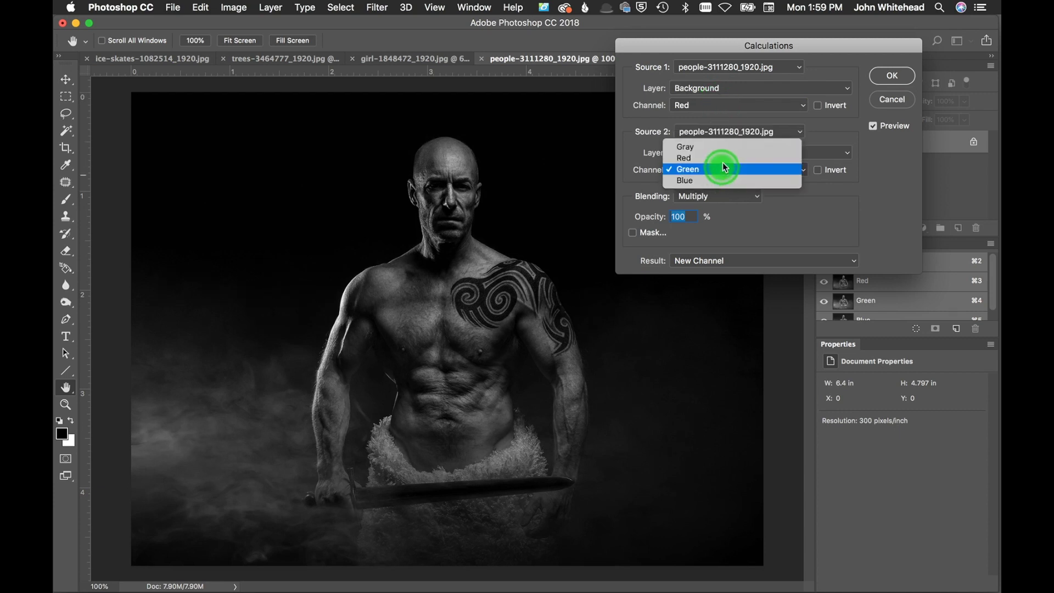
left_click(724, 160)
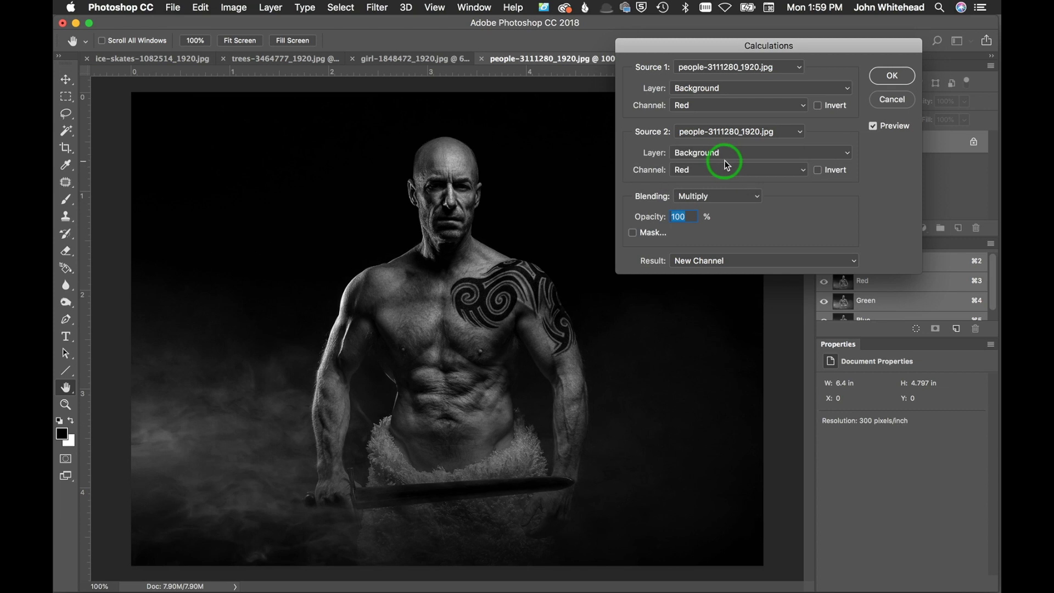
Set the Calculations blending to Darken and the Source 2 channel to Green
left_click(760, 192)
left_click(743, 186)
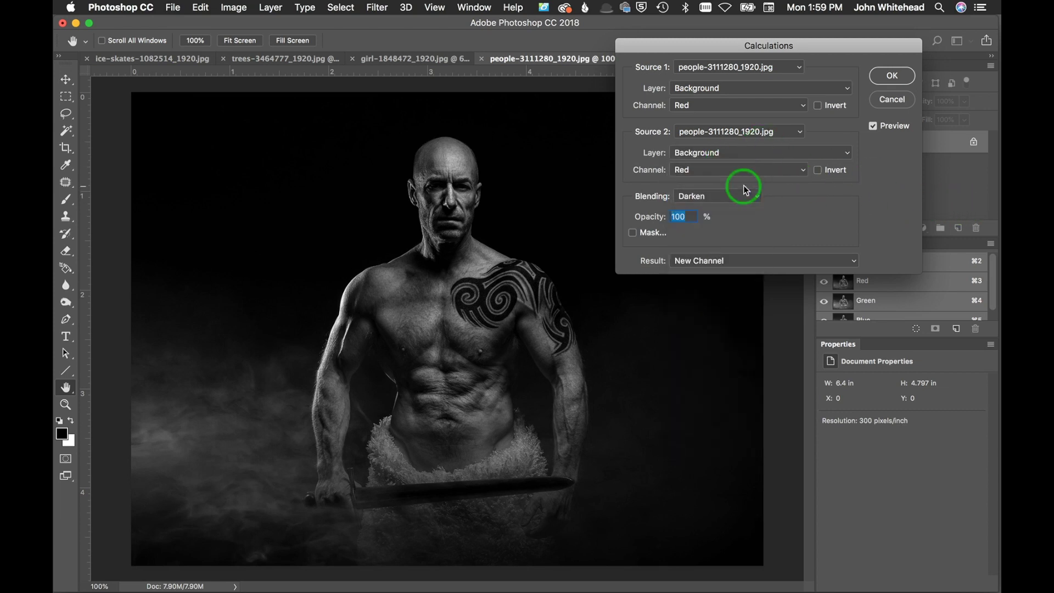
left_click(739, 168)
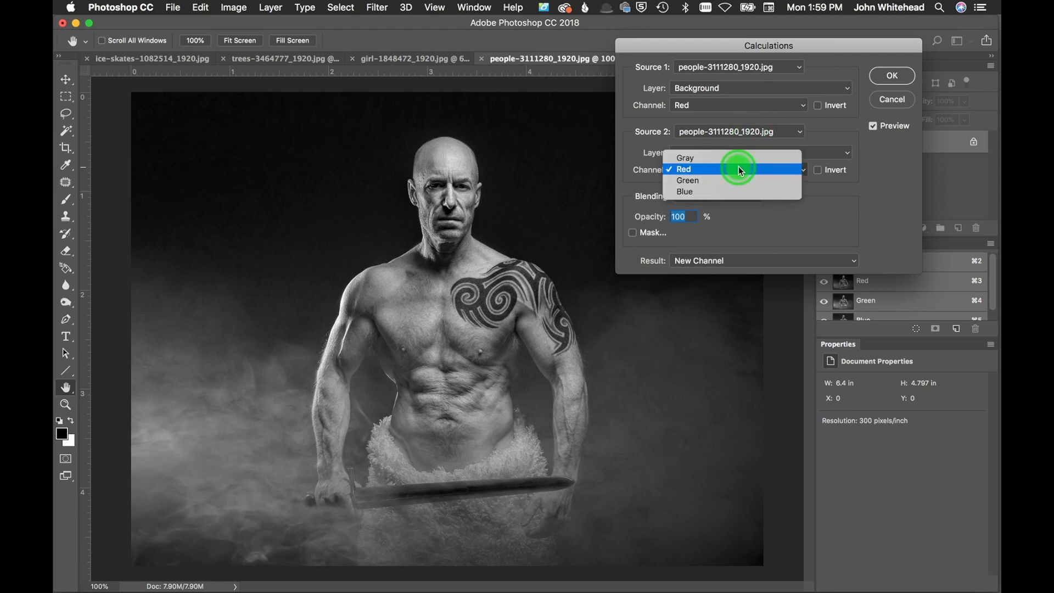
left_click(737, 180)
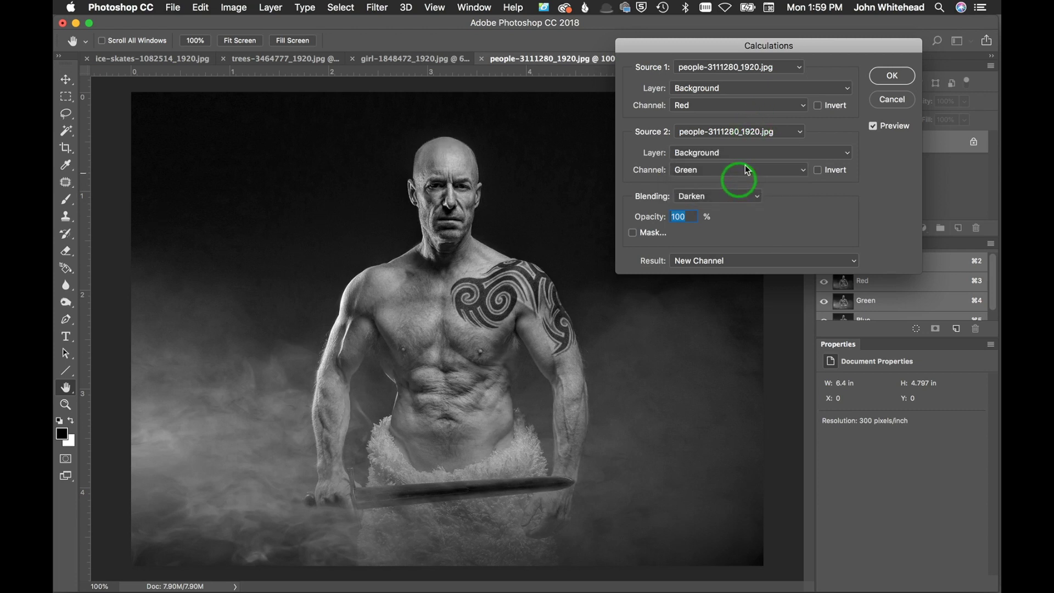
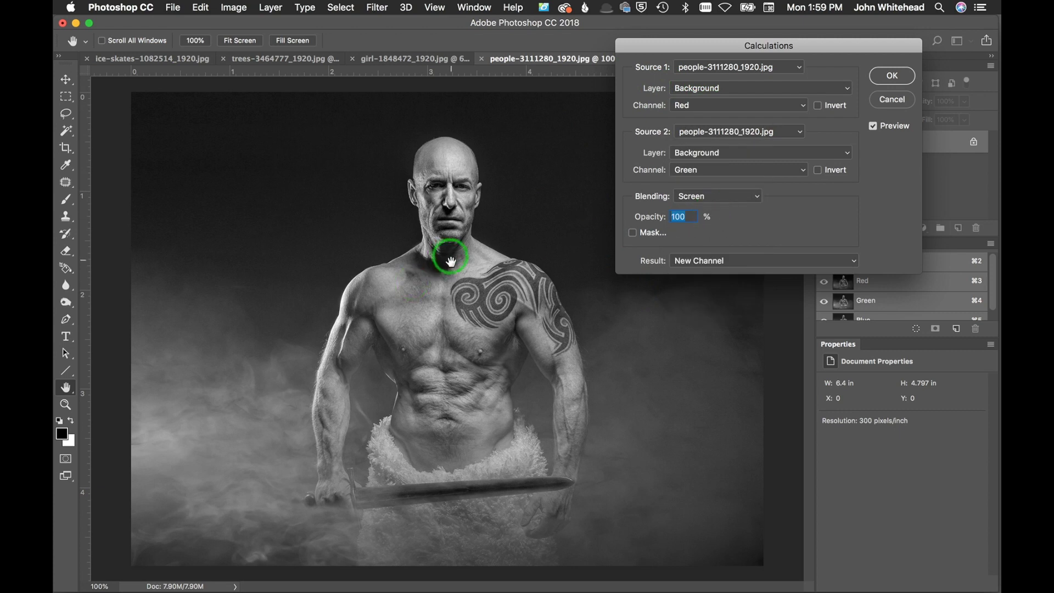
Set the Calculations blending to Overlay and the Source 2 channel to Blue
left_click(738, 190)
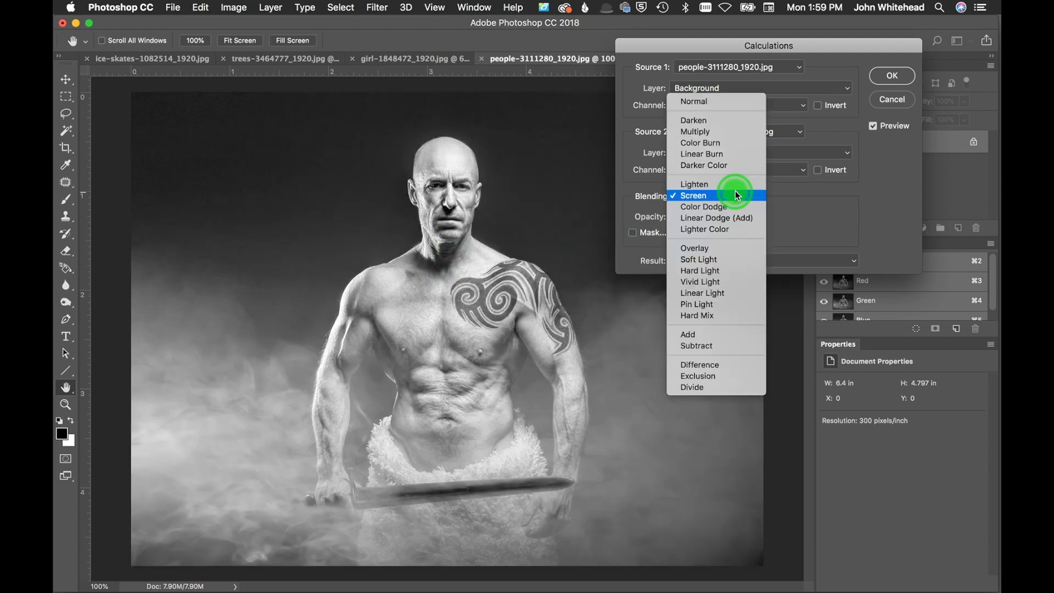
left_click(732, 249)
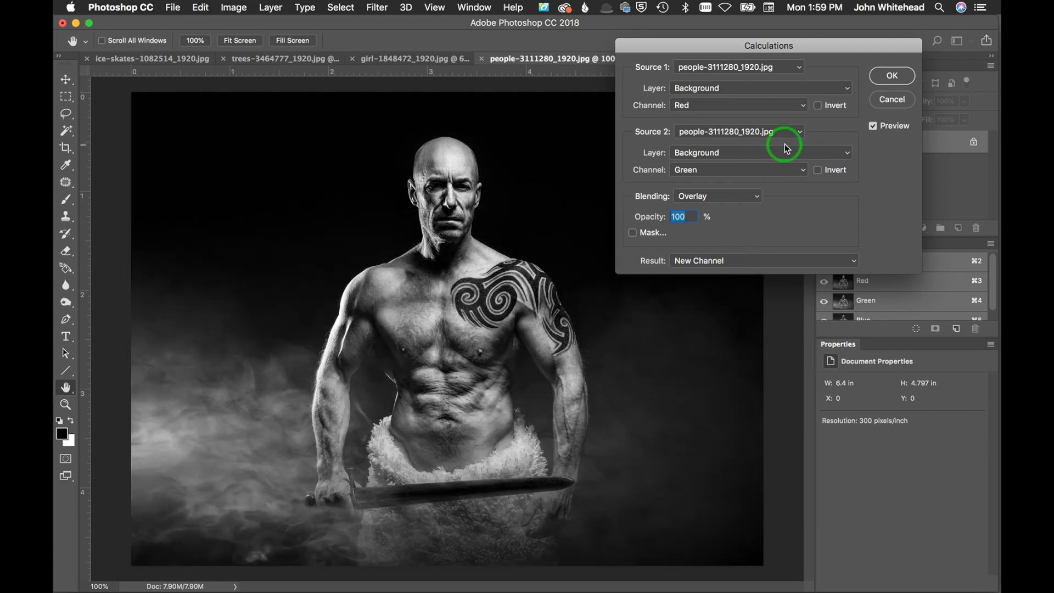
left_click(749, 103)
left_click(749, 103)
left_click(738, 175)
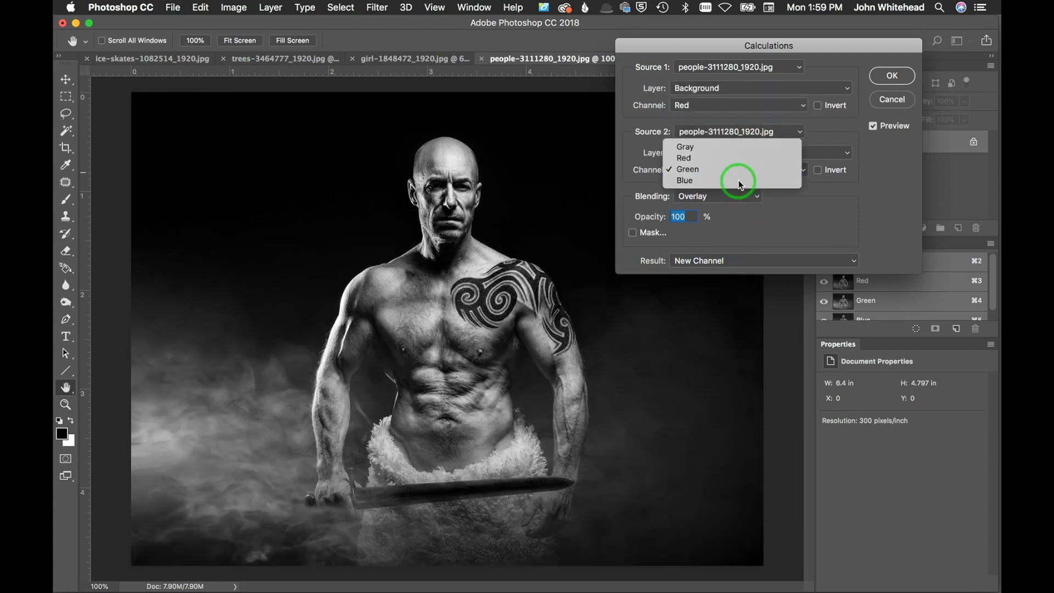
left_click(739, 180)
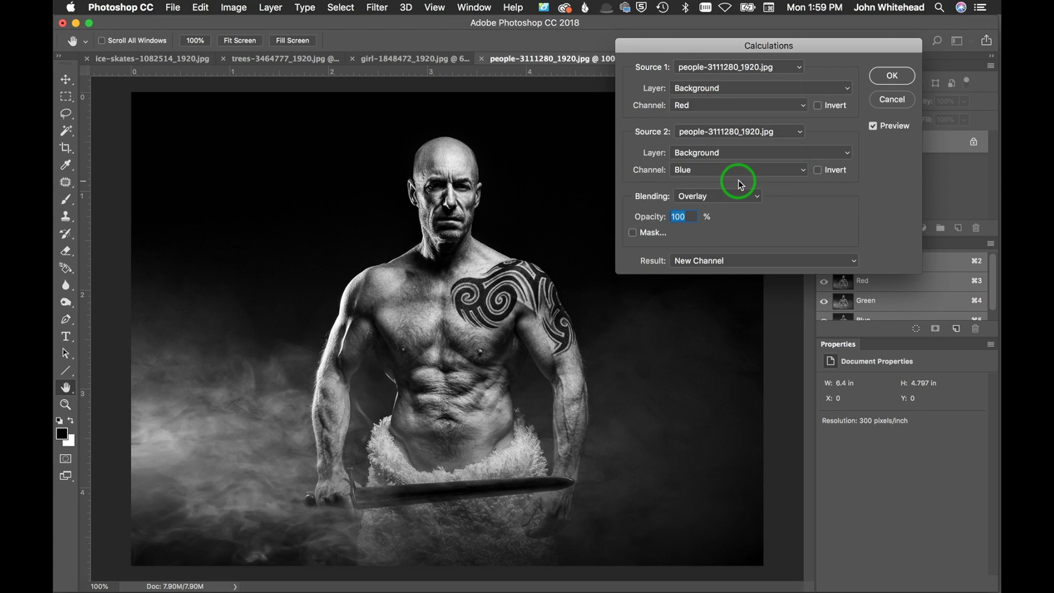
Try Green as the Source 1 channel in Calculations, then switch it to Blue
left_click(723, 103)
left_click(726, 111)
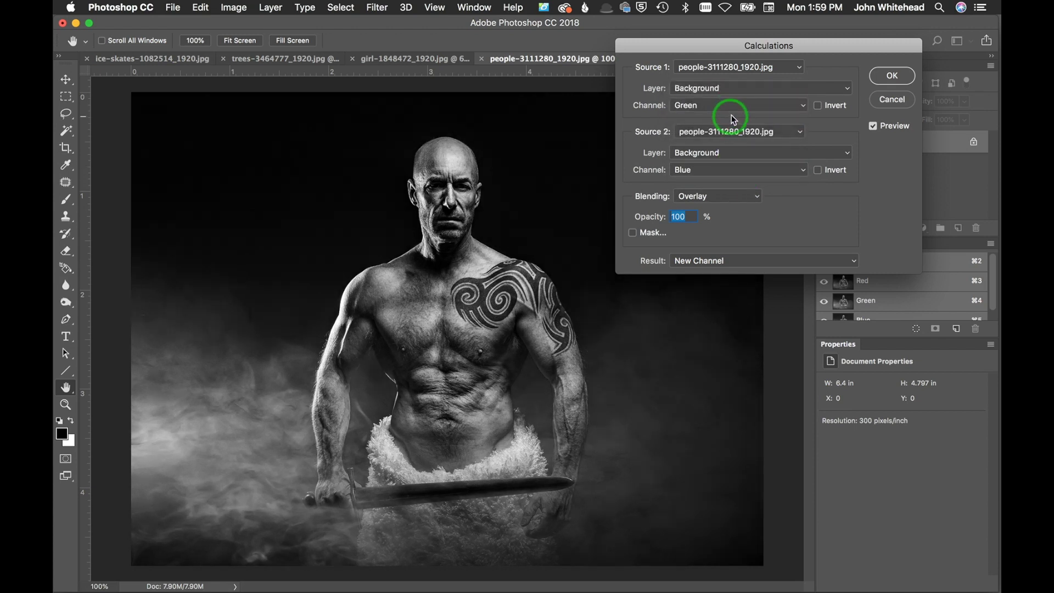
left_click(731, 110)
left_click(734, 112)
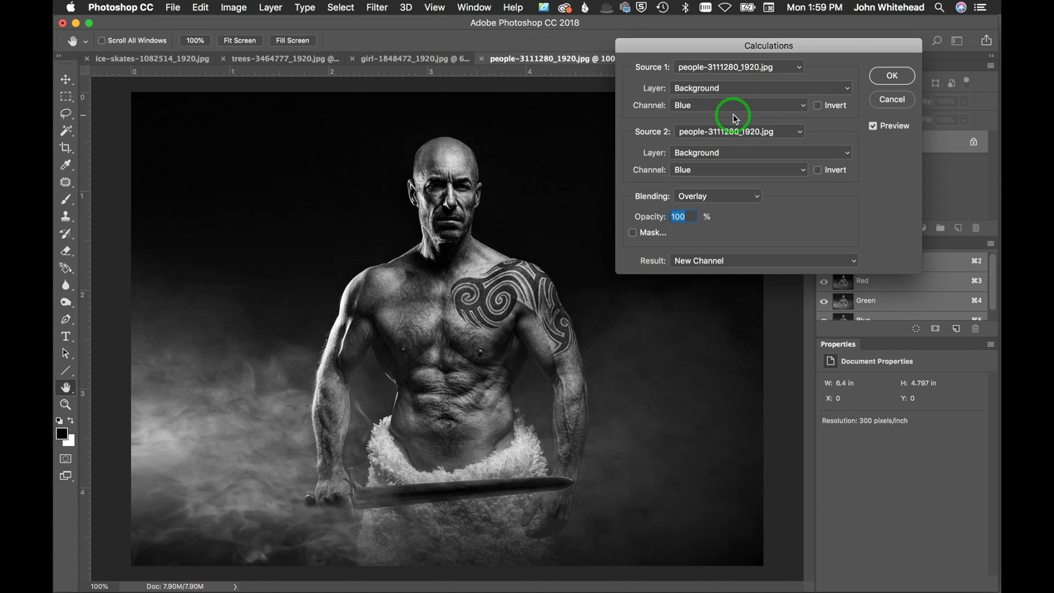
Lower the Calculations opacity to 34% and output the result as a new document
left_click_drag(648, 217, 610, 219)
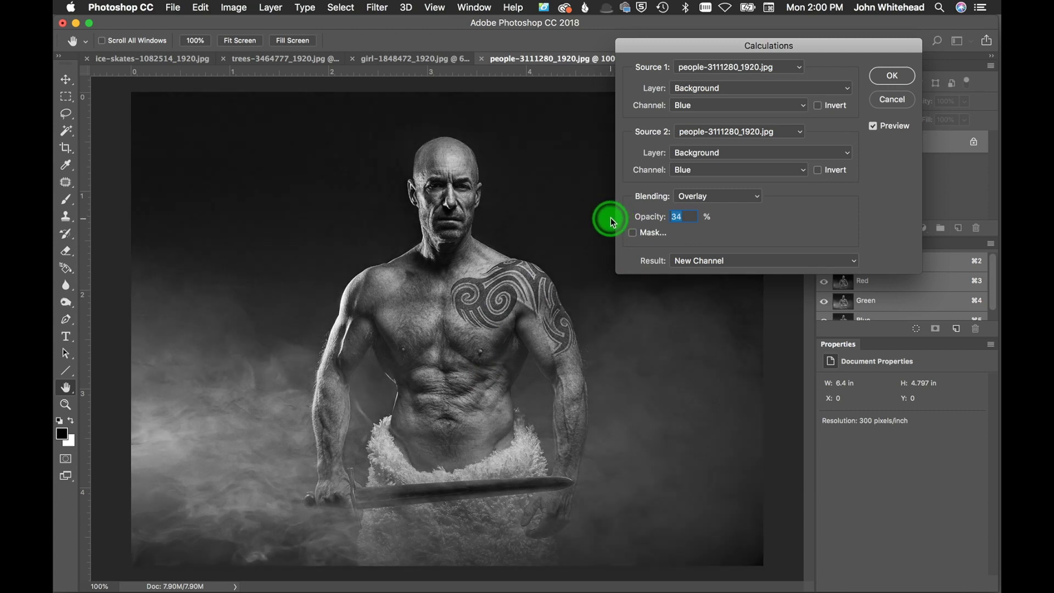
left_click_drag(610, 217, 610, 218)
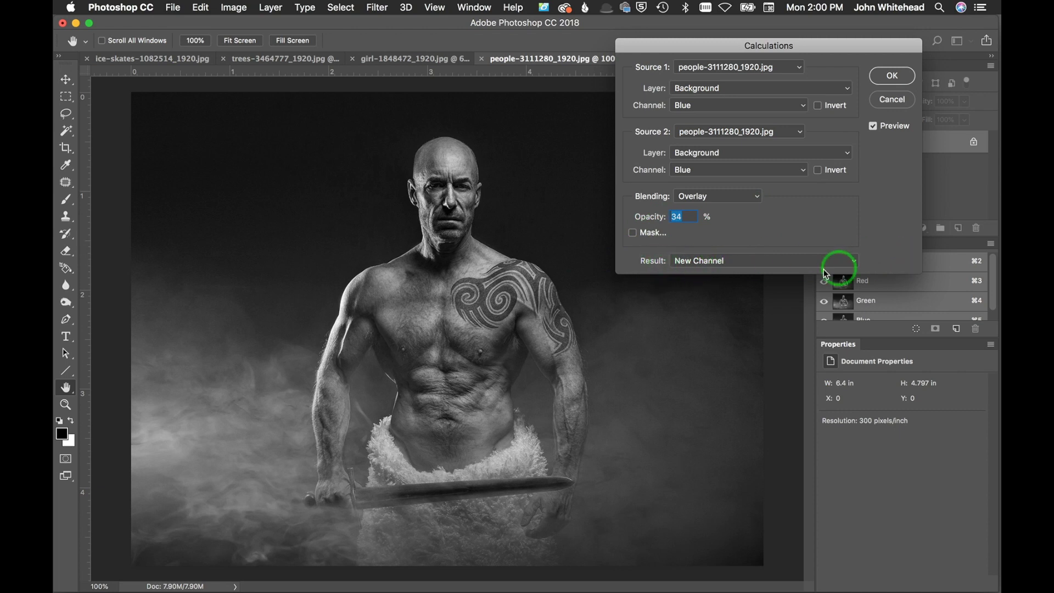
left_click(772, 268)
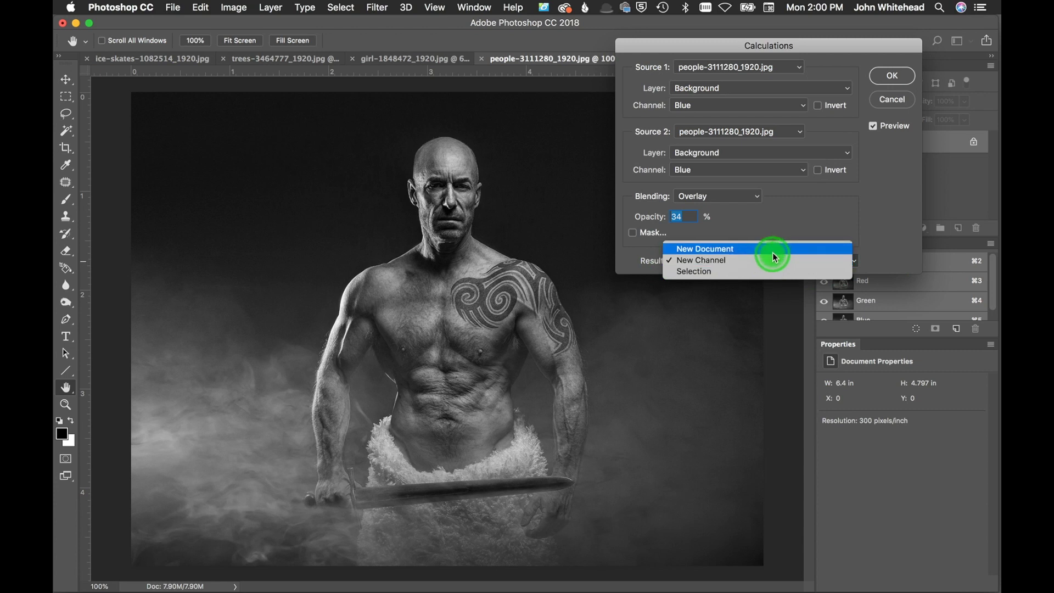
left_click(772, 253)
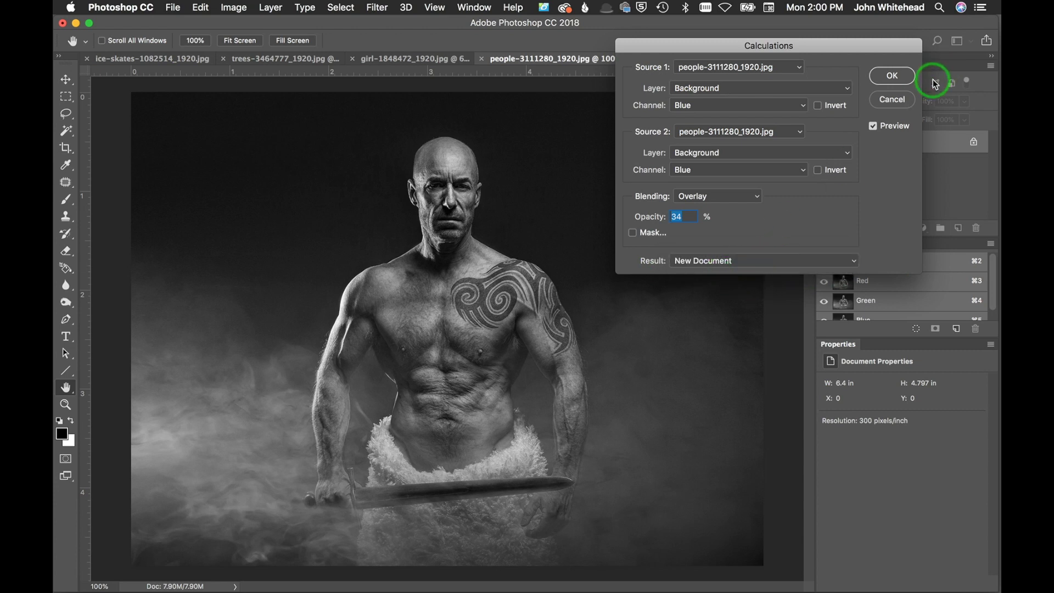
left_click(896, 76)
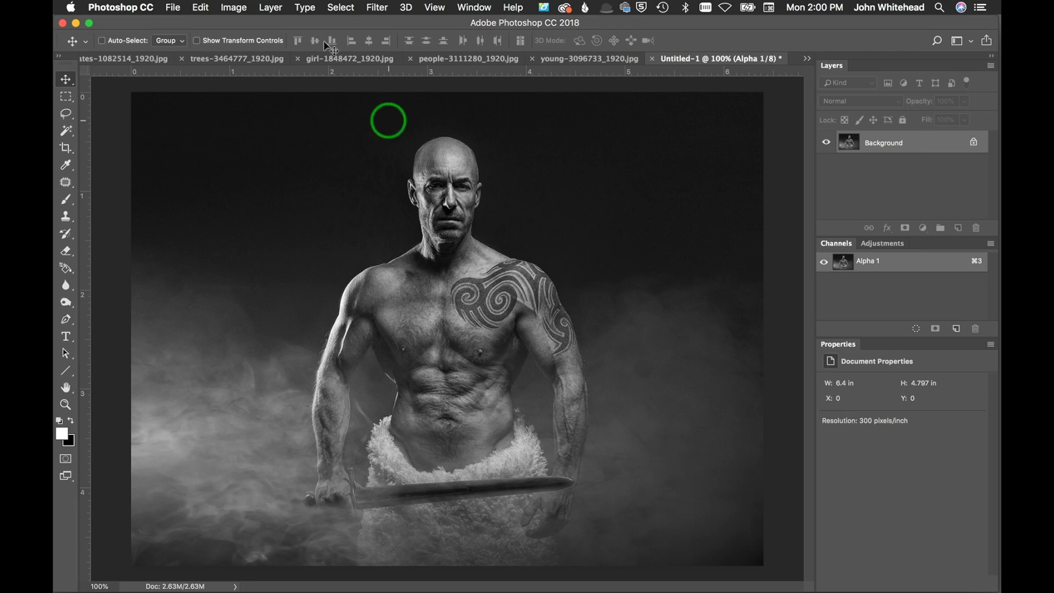
Compare the new black and white document with the original colour people photo and the young woman's portrait
left_click(598, 65)
left_click(520, 58)
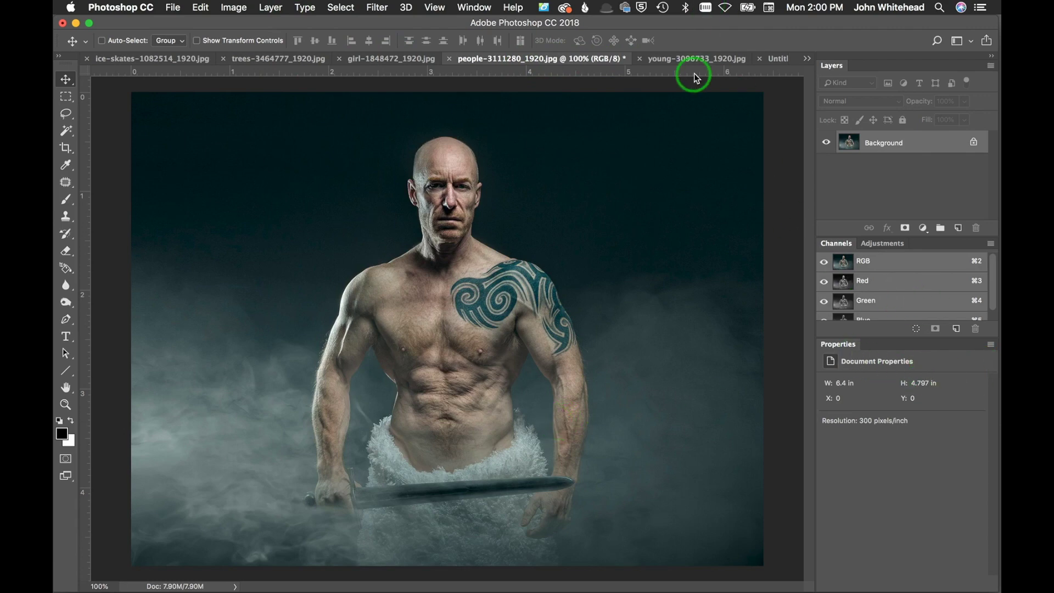
left_click(706, 60)
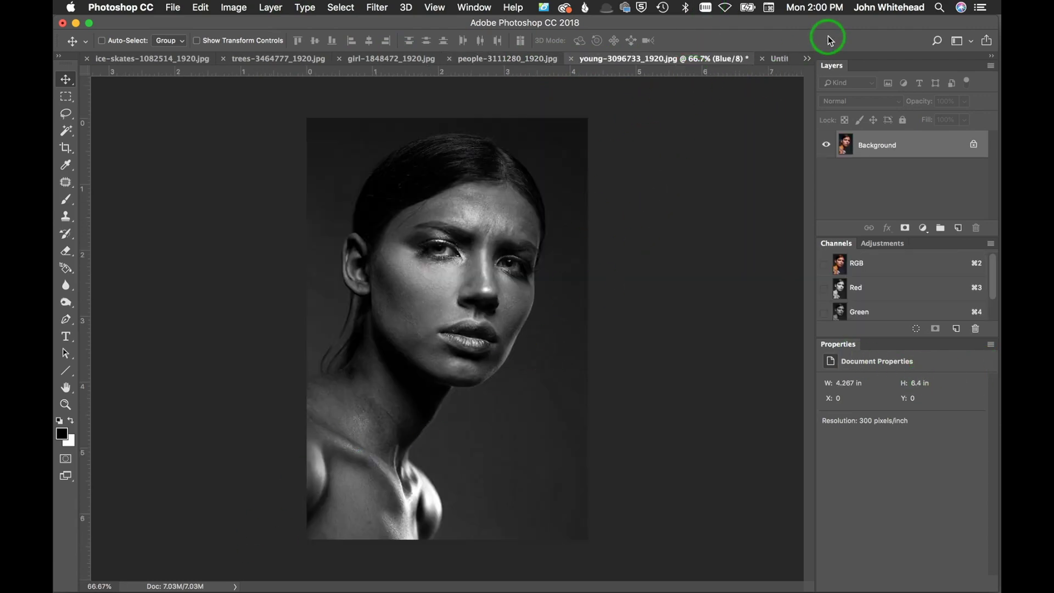
left_click(777, 59)
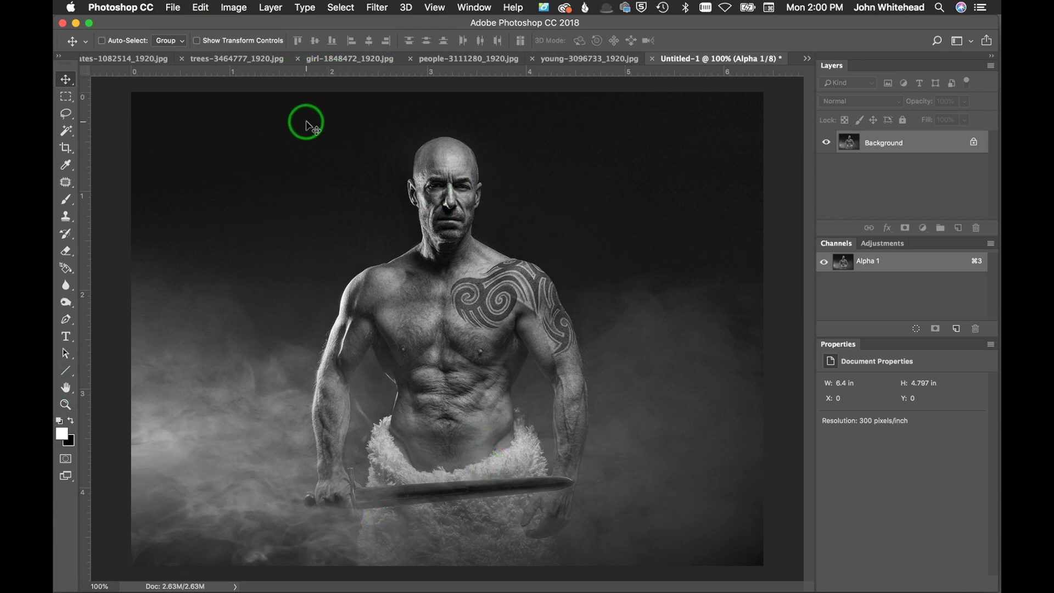
left_click(470, 59)
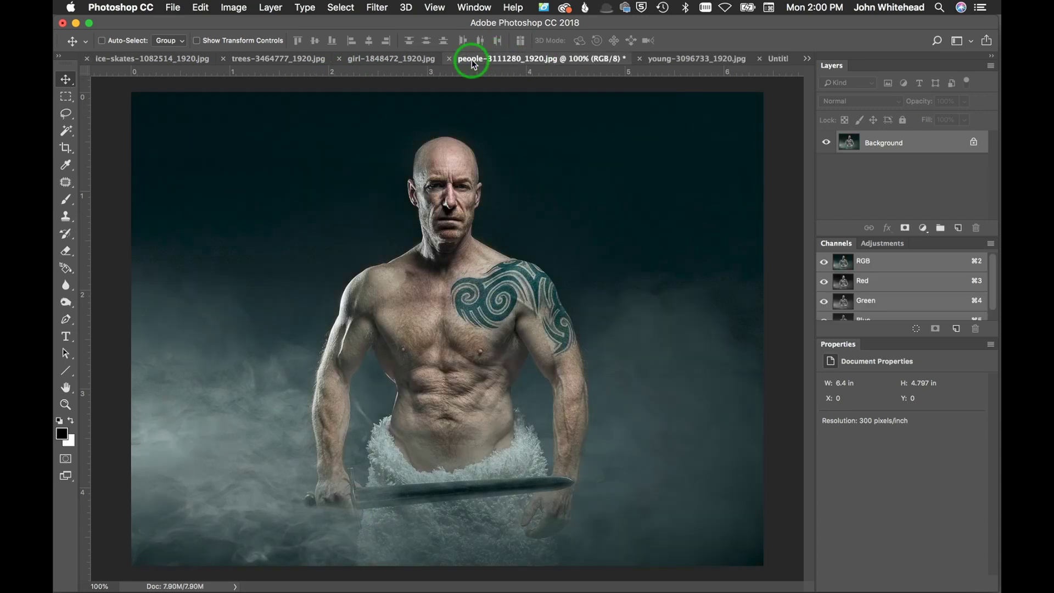
left_click(233, 6)
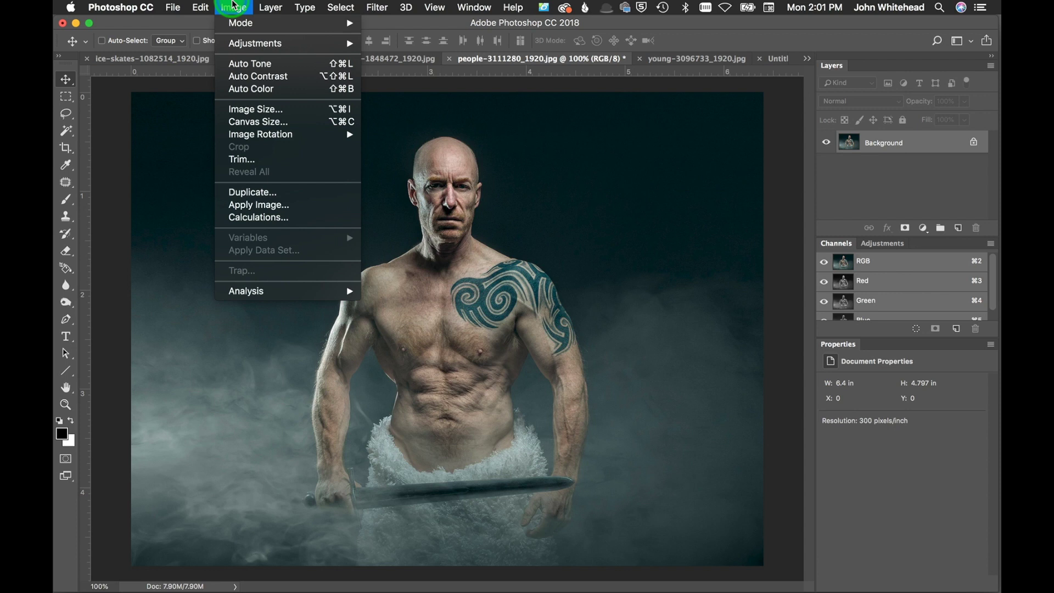
left_click(233, 6)
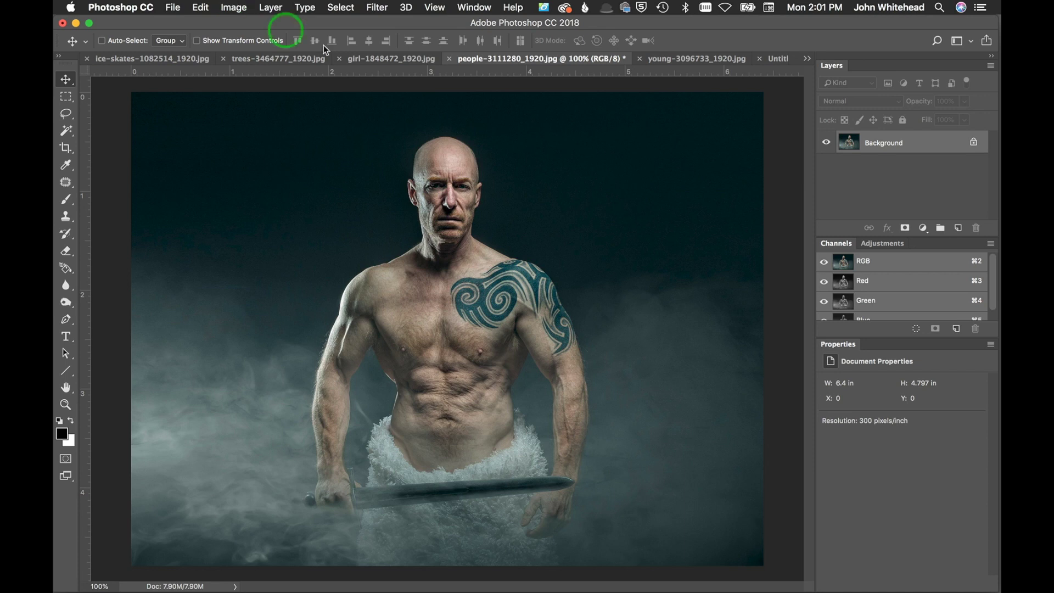
Show the young-3096733_1920.jpg portrait in full RGB and add a Channel Mixer adjustment layer with Monochrome enabled
left_click(696, 58)
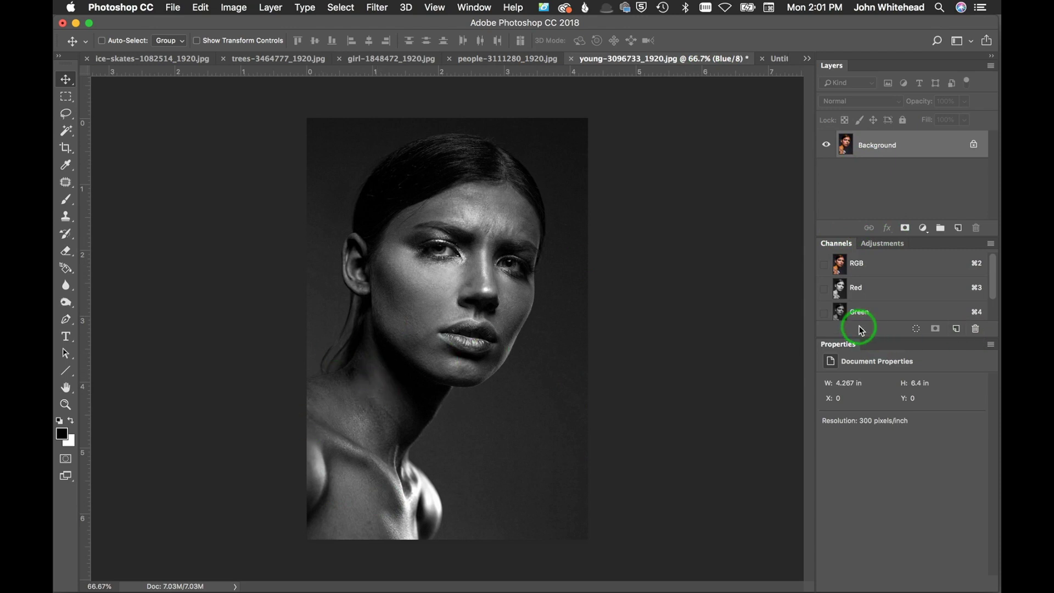
left_click(853, 263)
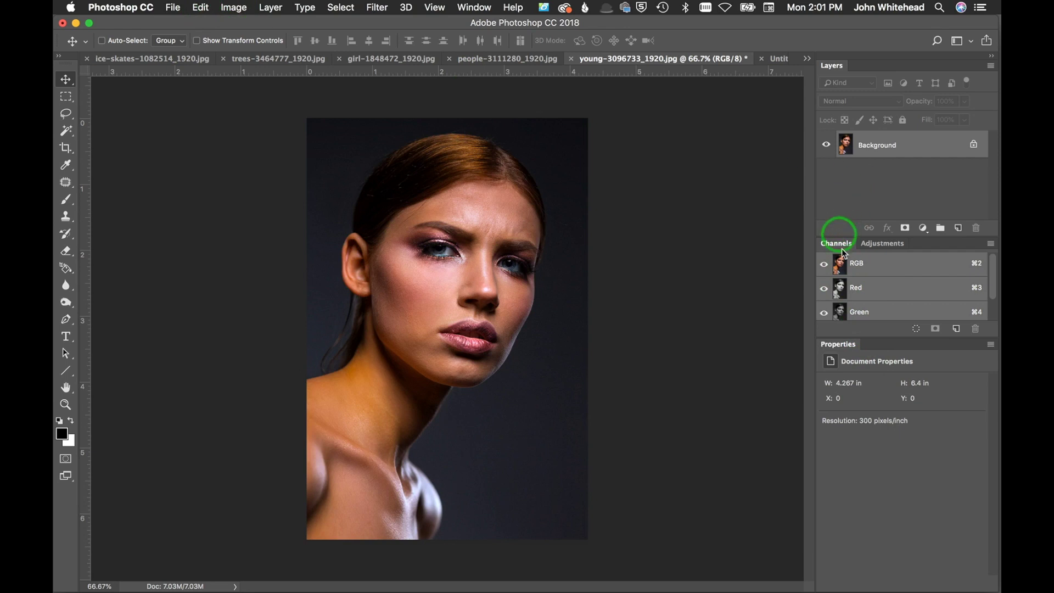
left_click(923, 228)
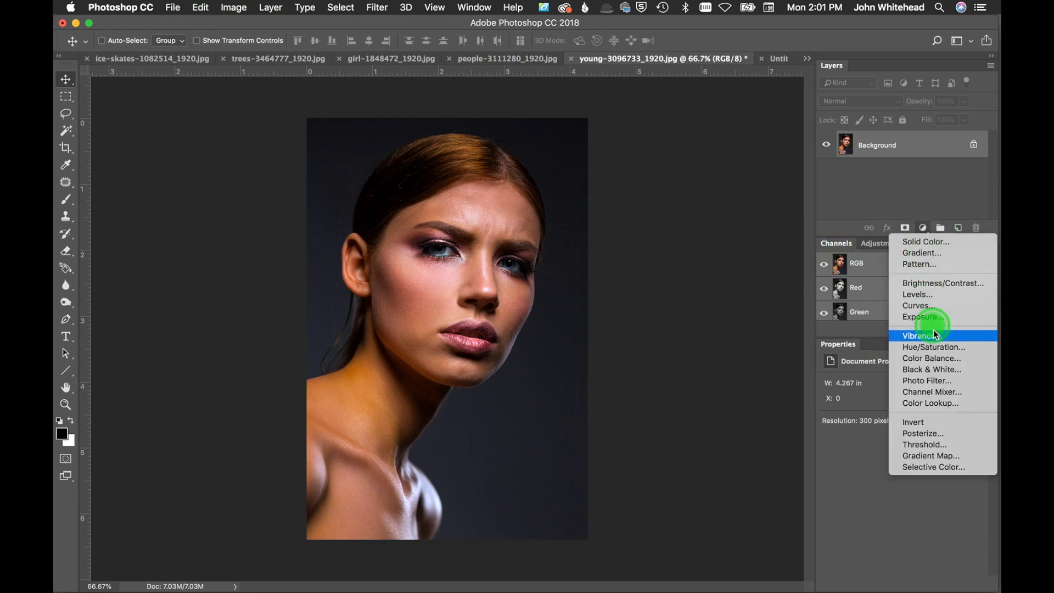
left_click(940, 392)
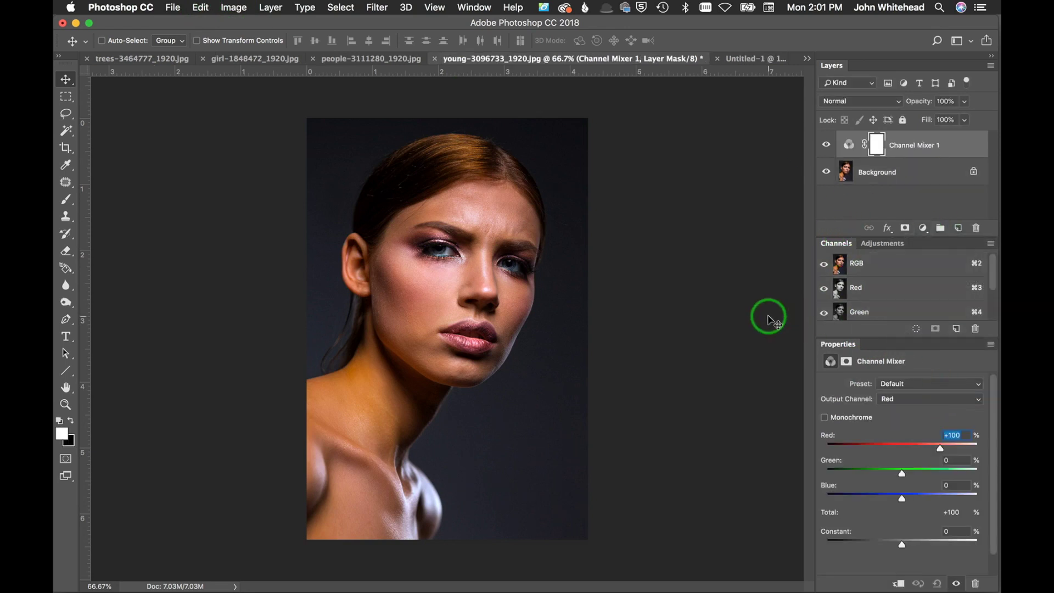
left_click(825, 418)
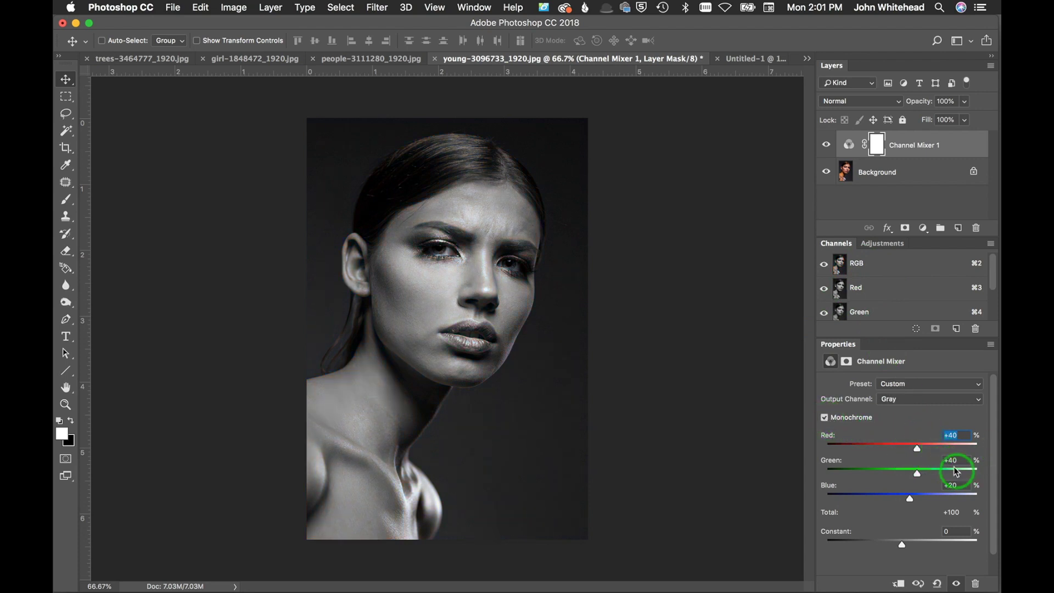
Try a red-only monochrome mix in the Channel Mixer, with Red at 100% and Green and Blue at 0%
left_click_drag(921, 447, 924, 448)
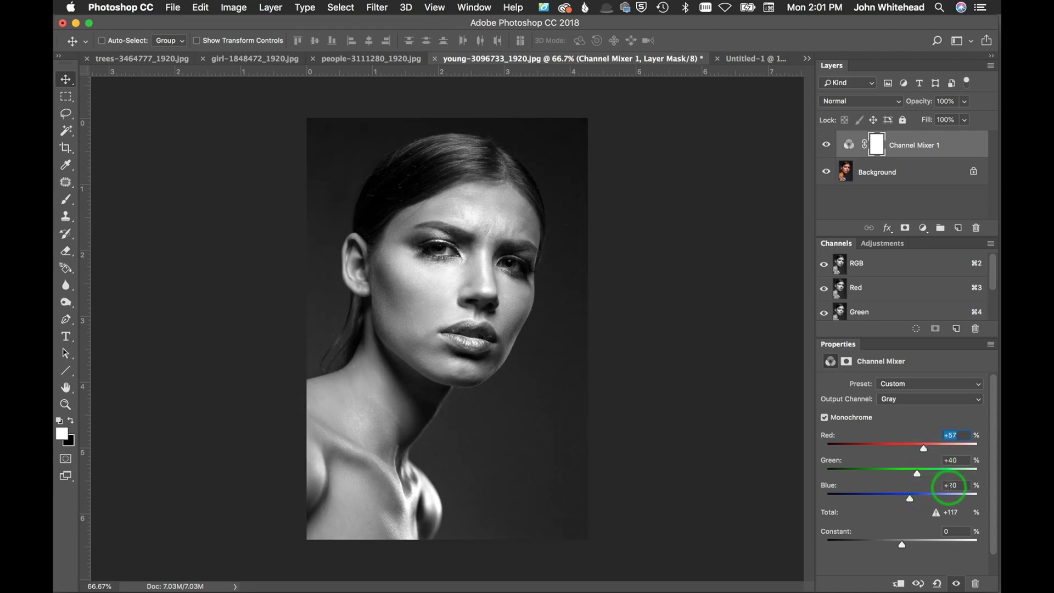
left_click(953, 484)
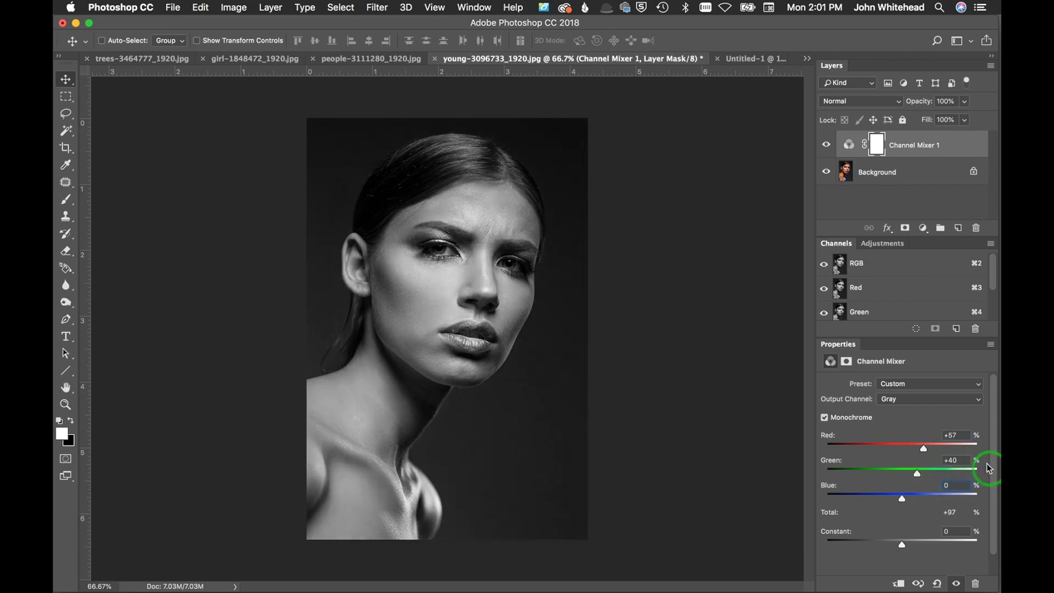
left_click(937, 462)
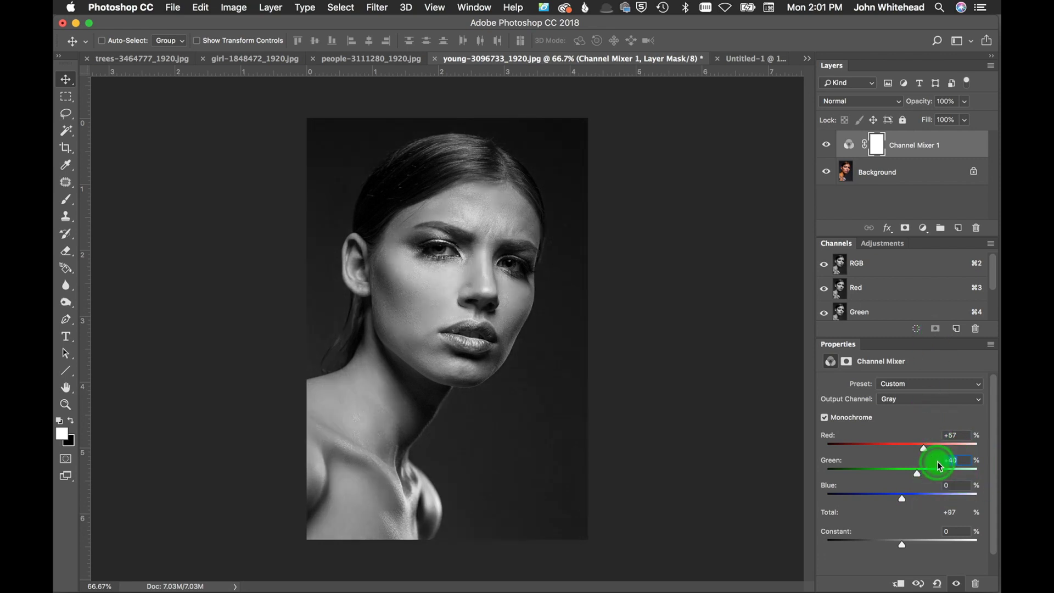
type("0")
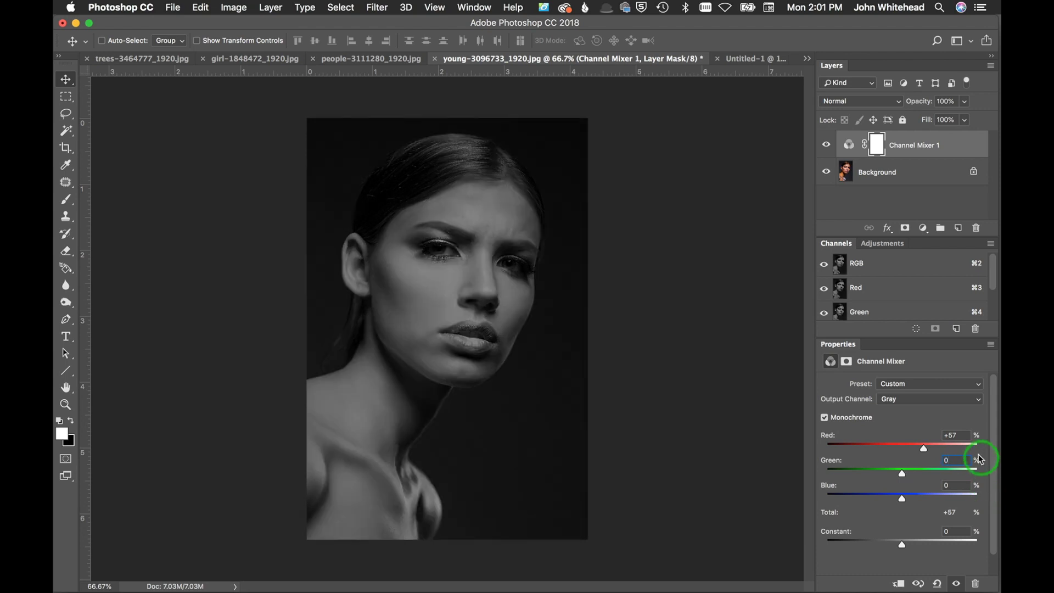
left_click_drag(955, 437, 931, 433)
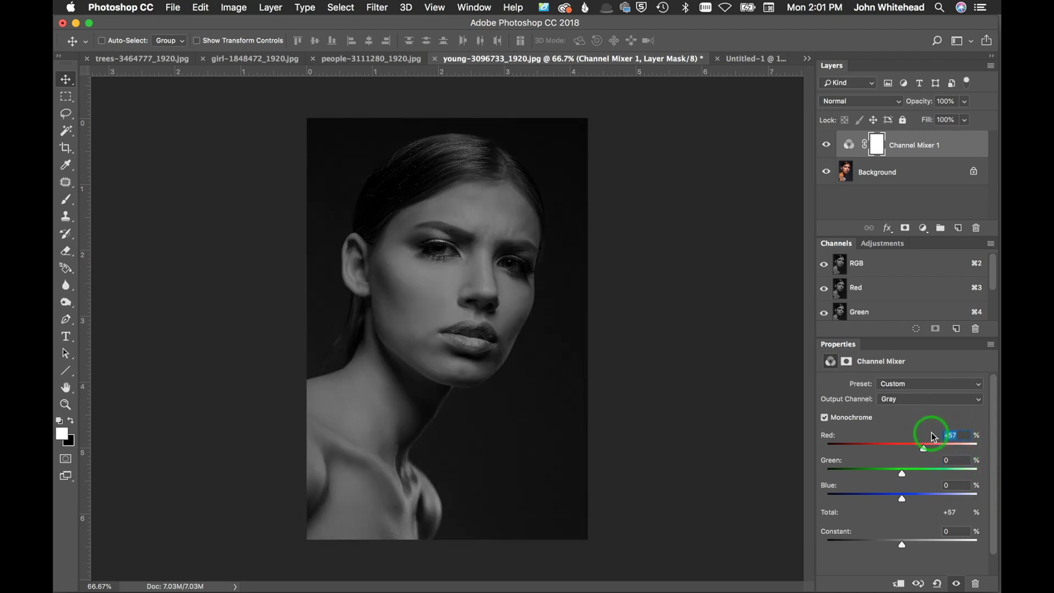
type("100")
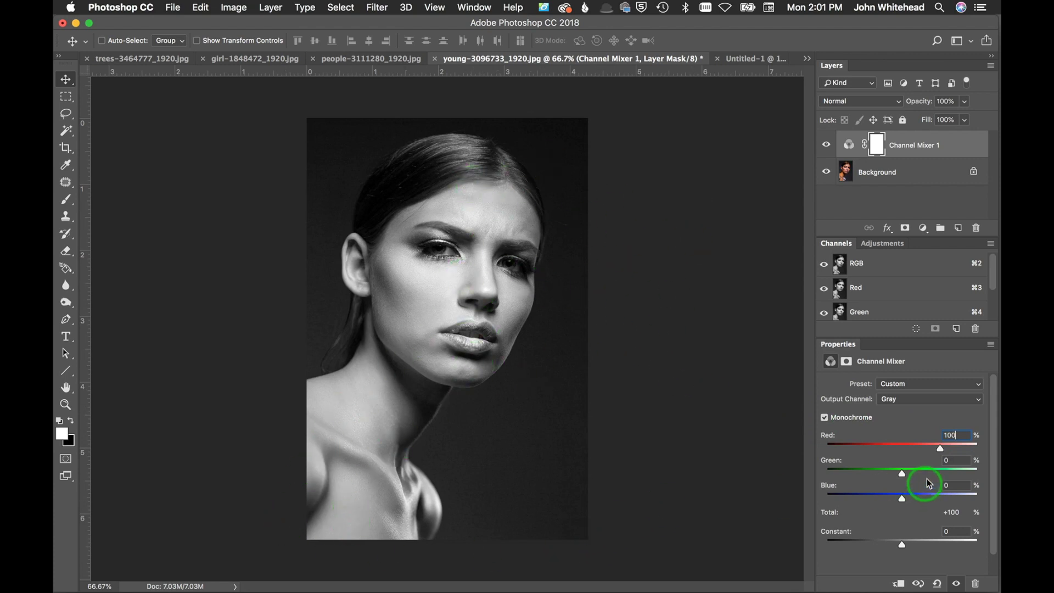
Try a green-only monochrome mix by setting Red to 0% and Green to 100%
left_click(915, 426)
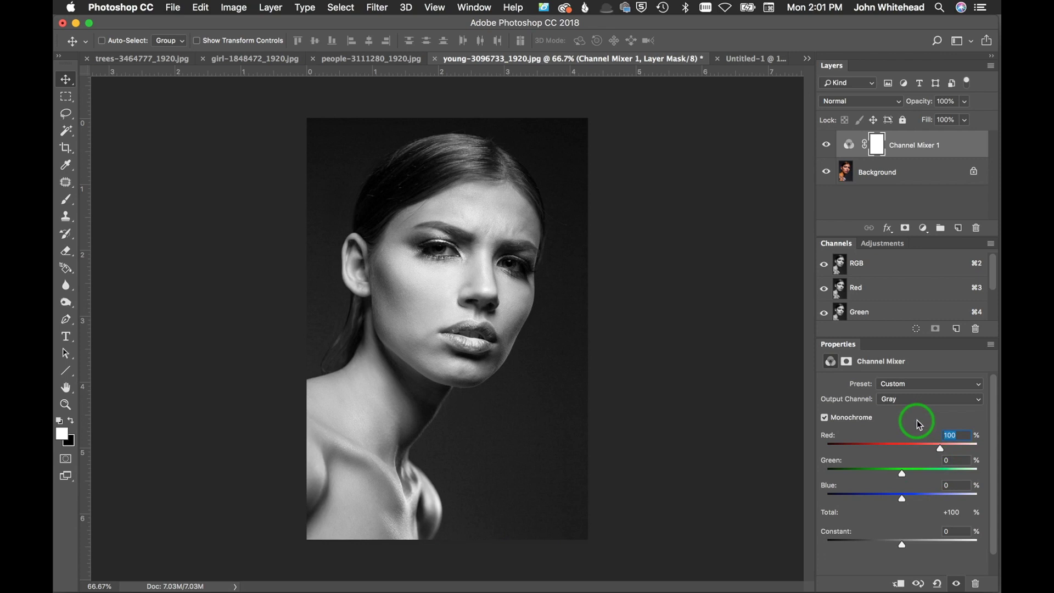
type("0")
left_click(957, 460)
type("100")
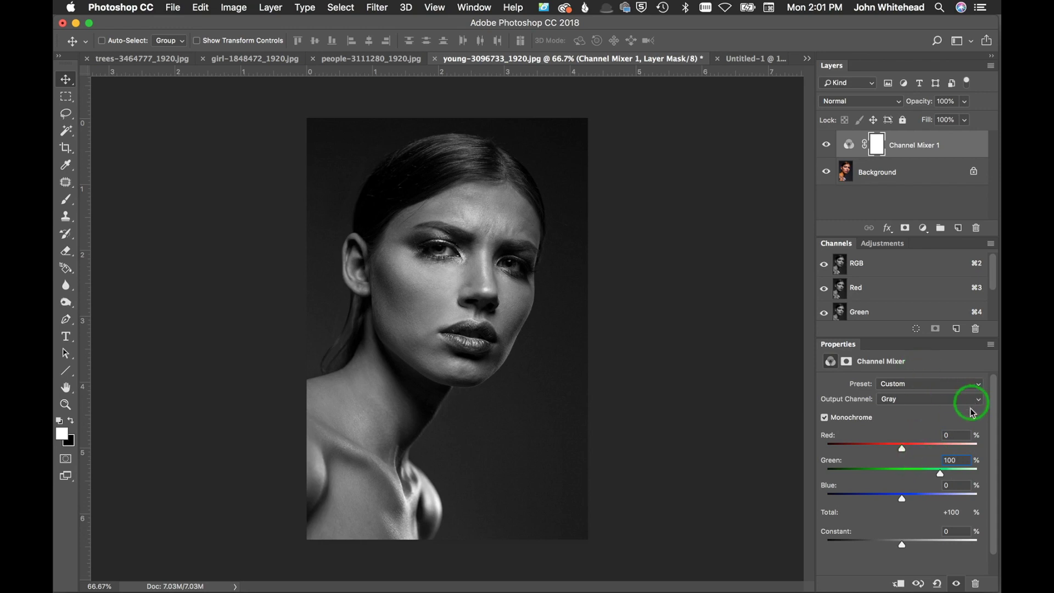
key("Return")
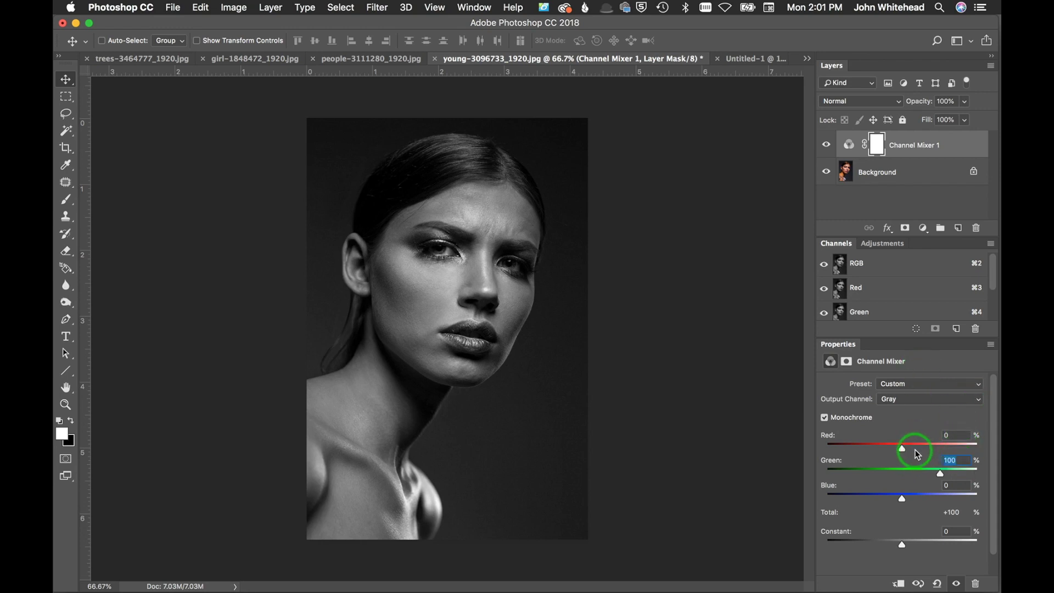
Change to a blue-only monochrome mix by setting Green to 0% and Blue to 100%
type("0")
left_click(935, 487)
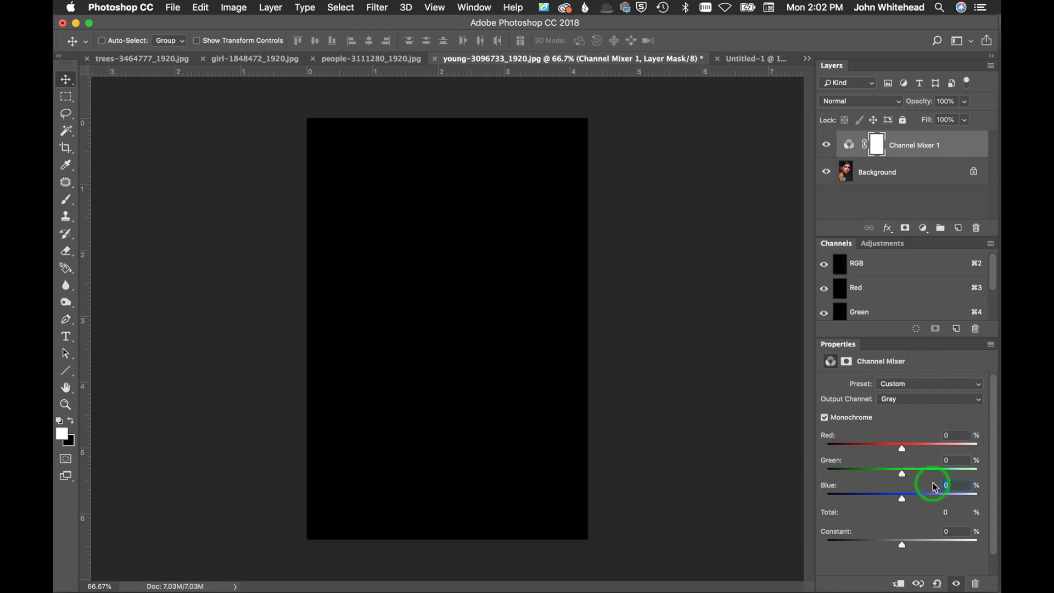
type("100")
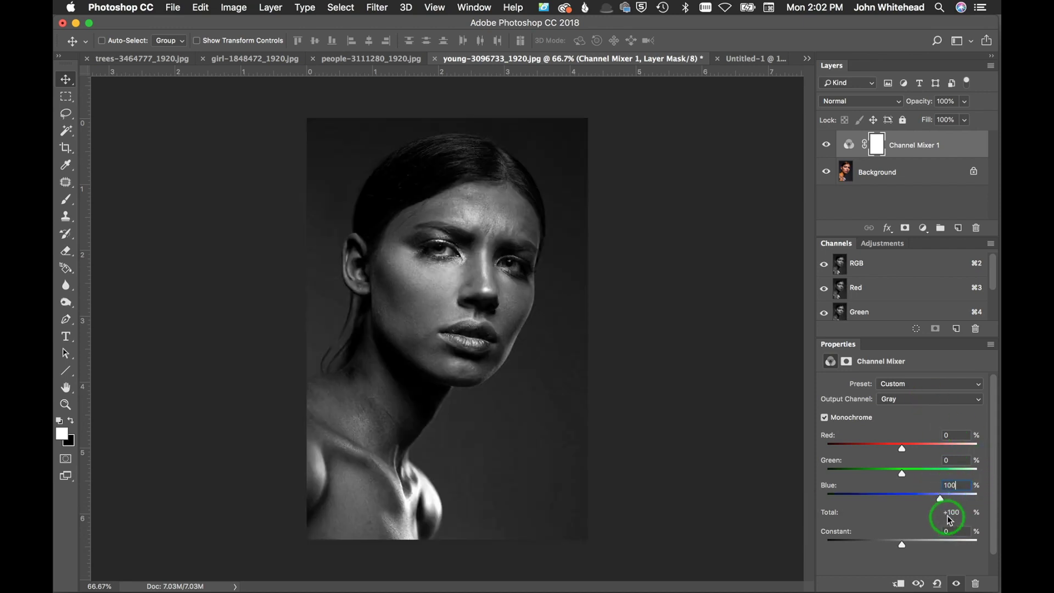
Try an even red and blue monochrome mix in the Channel Mixer, setting Blue to 50% and Red to 50%
left_click_drag(958, 481, 922, 484)
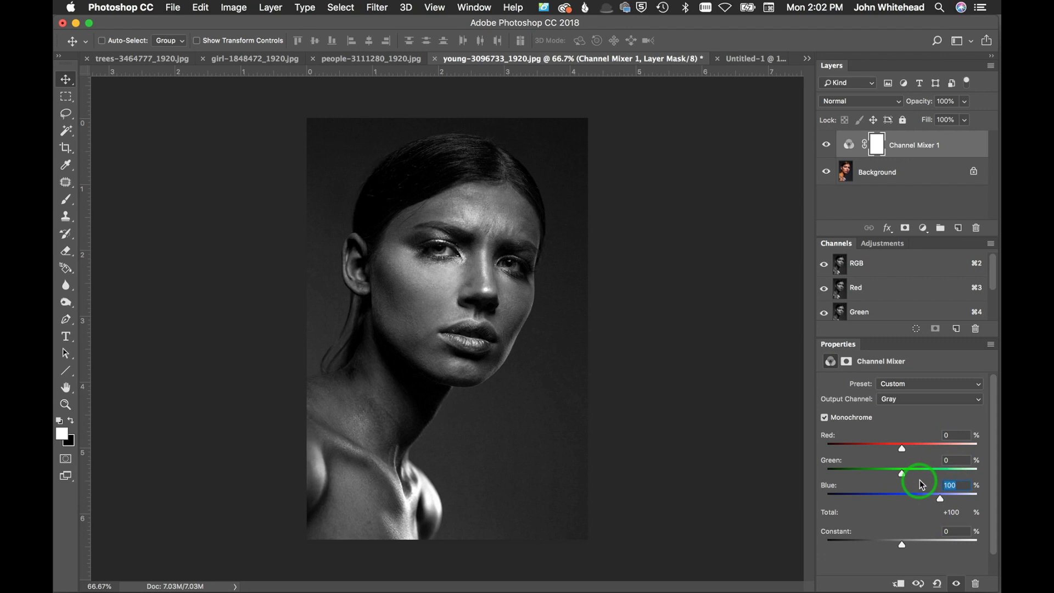
type("50")
left_click(953, 431)
type("5")
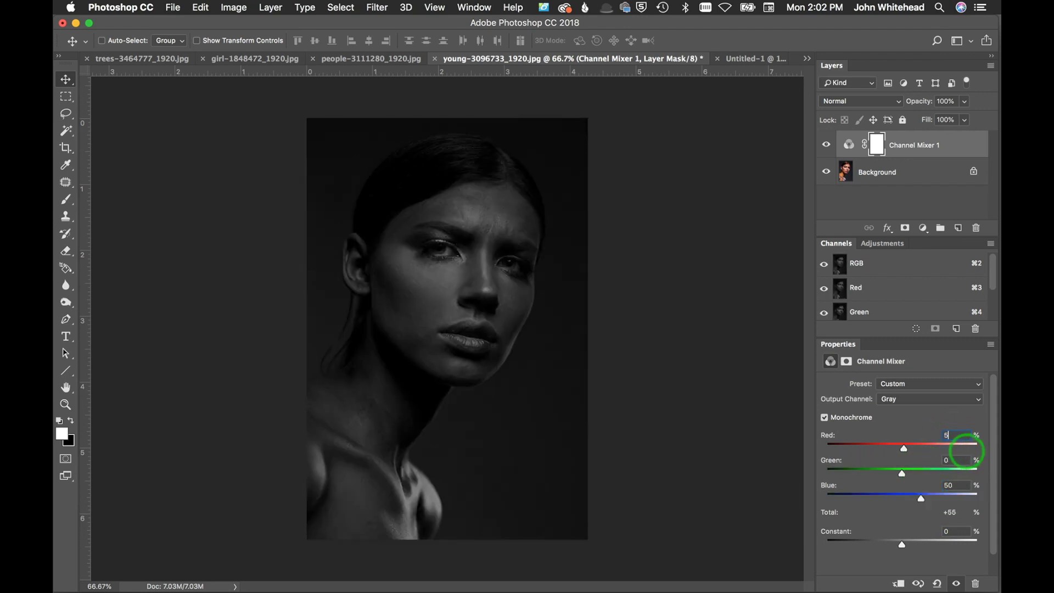
type("0")
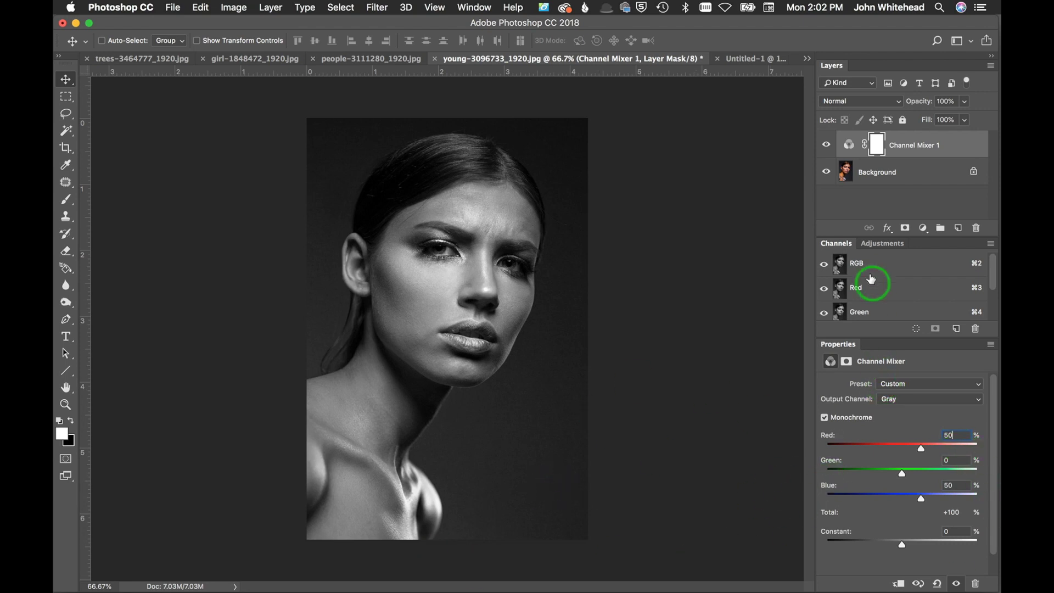
Delete the Channel Mixer adjustment layer and open Calculations for the portrait with Blending set to Normal
left_click_drag(875, 144, 976, 228)
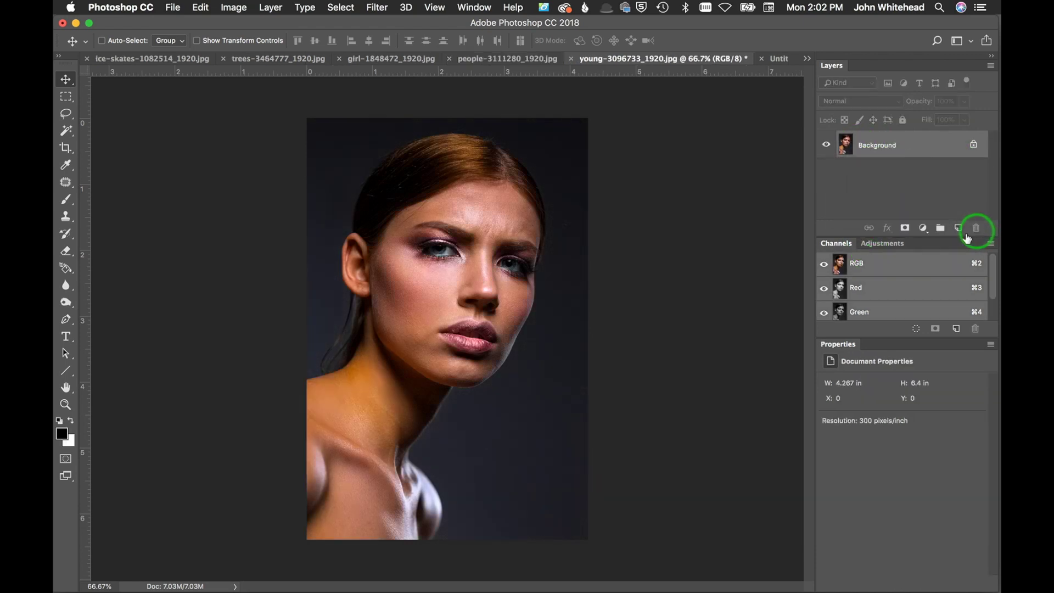
left_click(231, 7)
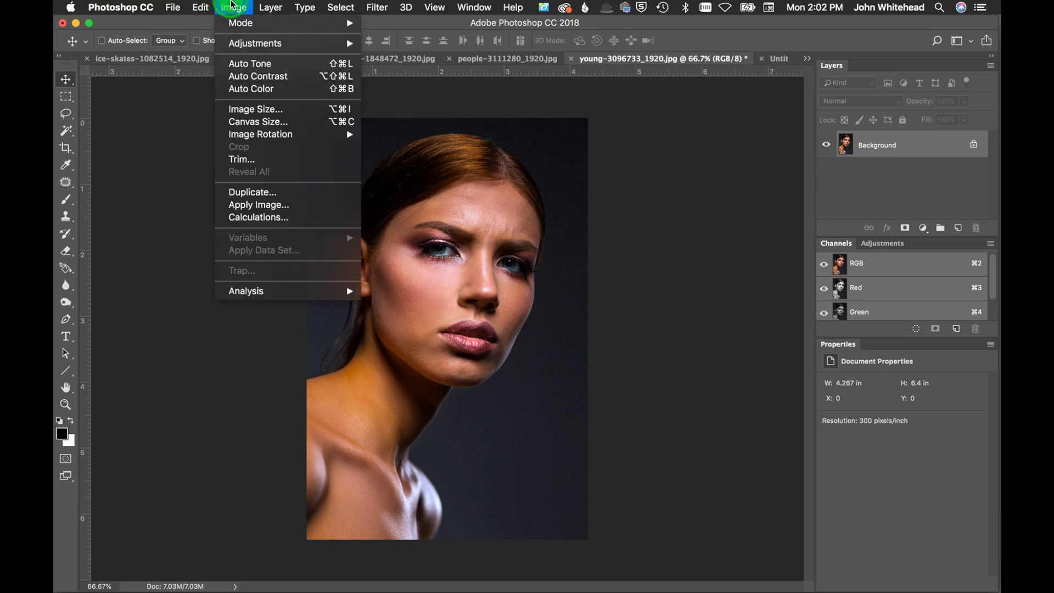
left_click(225, 218)
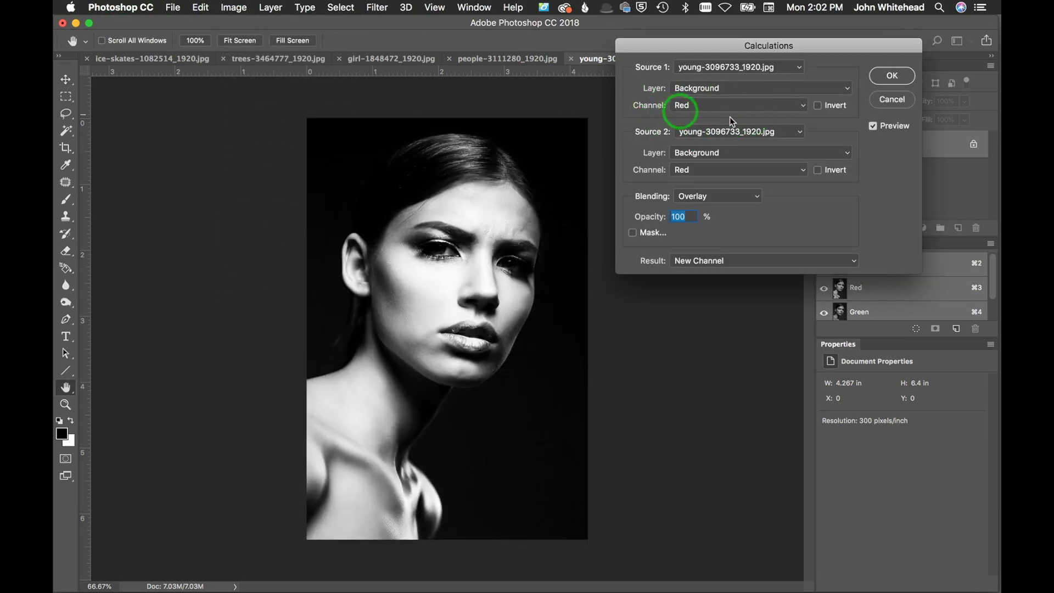
left_click(709, 198)
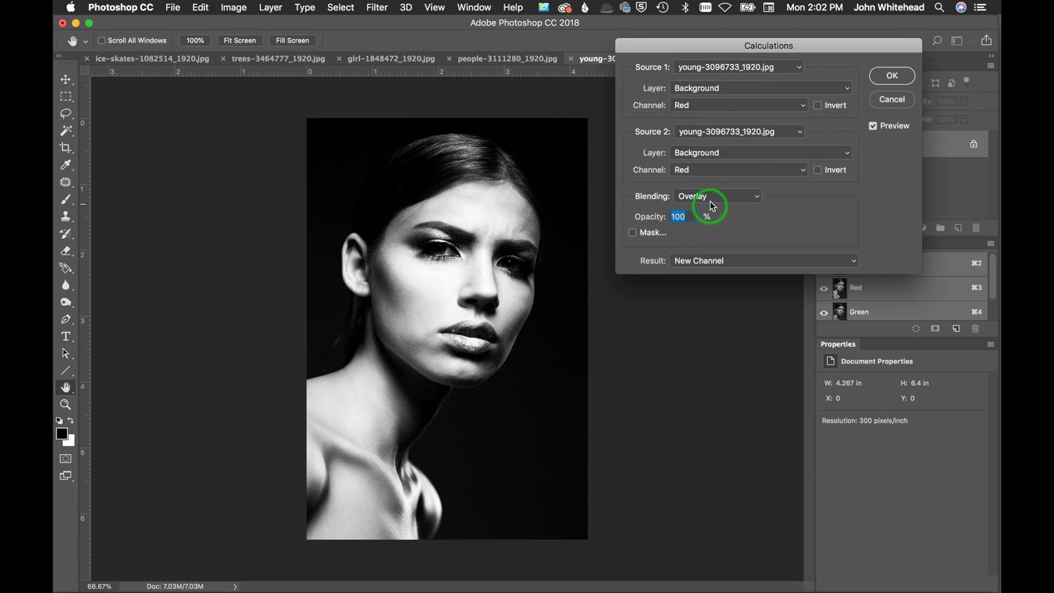
left_click(725, 49)
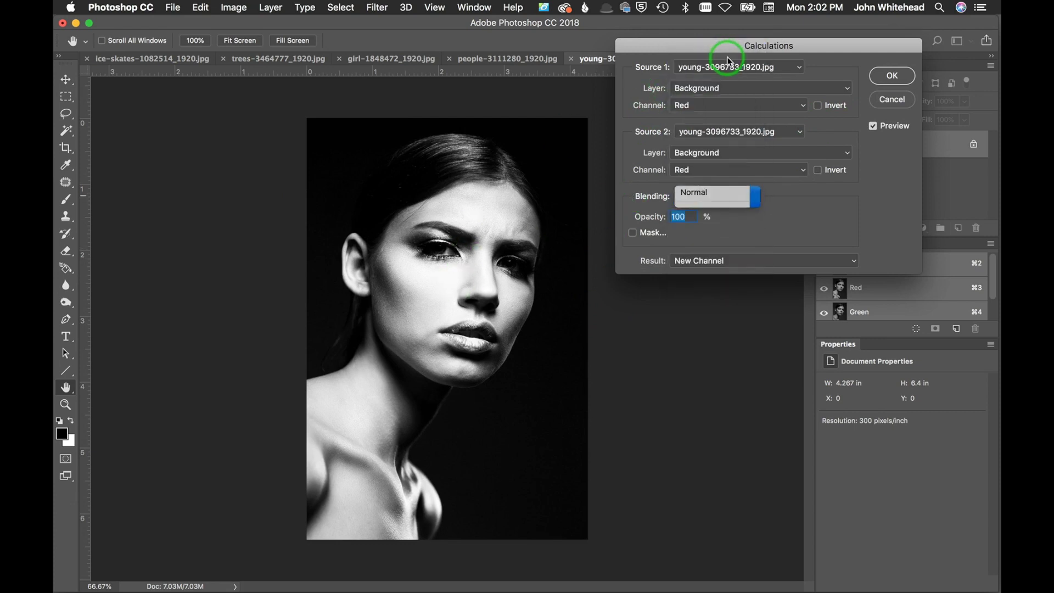
Try the Green channel for both Source 1 and Source 2 in Calculations with Normal blending
left_click(753, 108)
left_click(749, 117)
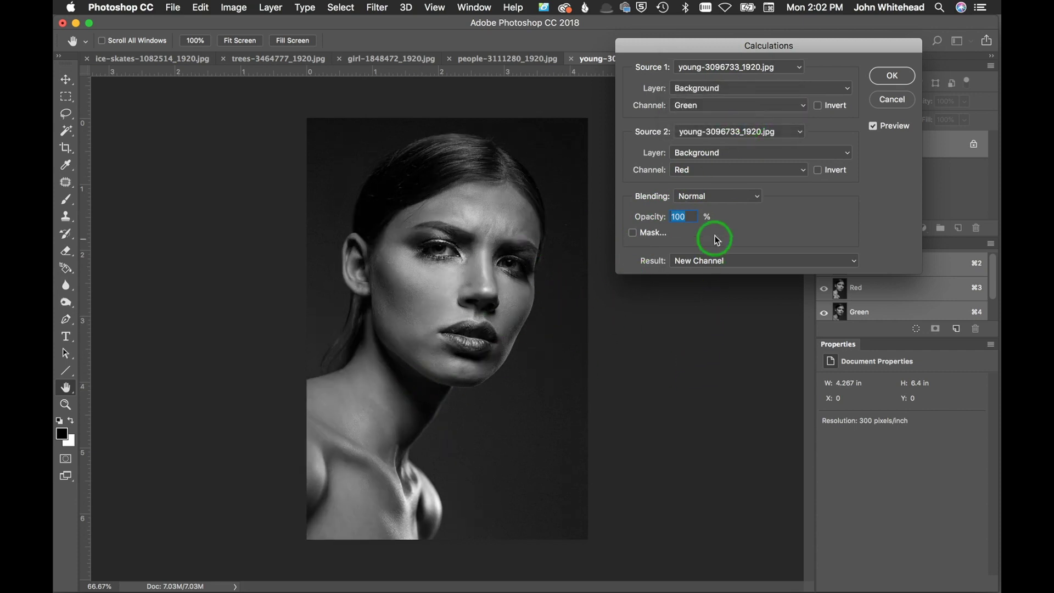
left_click(734, 170)
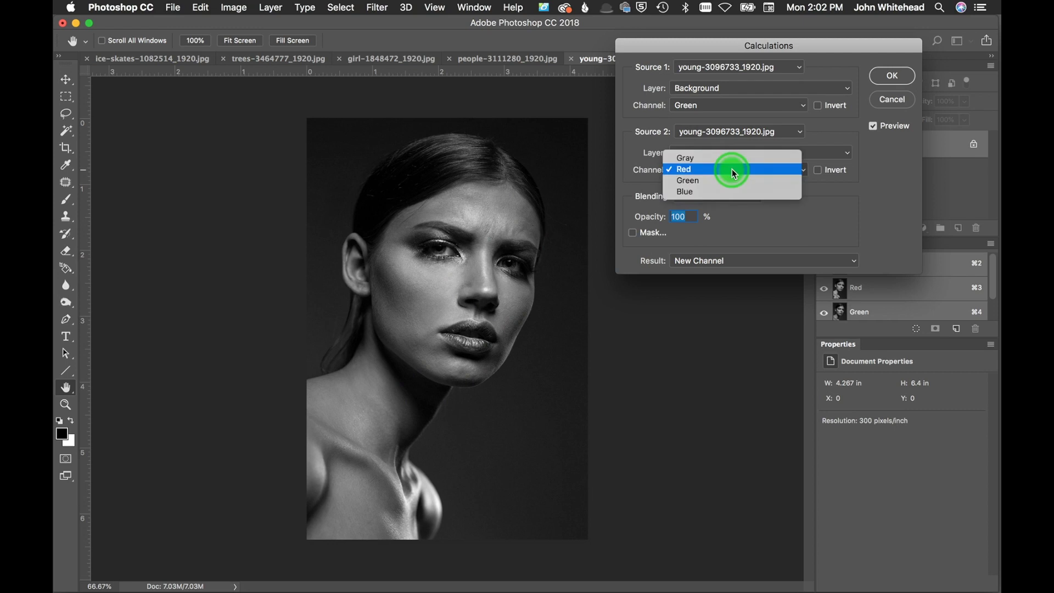
left_click(734, 181)
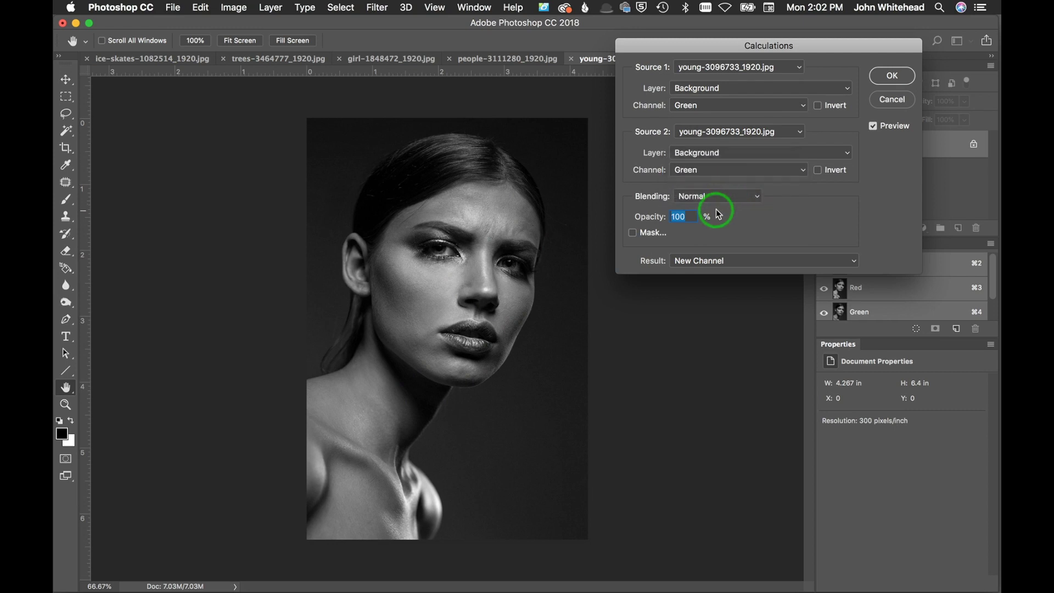
Switch the Source 2 channel to Red and try blending it with the Green source in Multiply mode
left_click(716, 196)
left_click(716, 194)
left_click(721, 174)
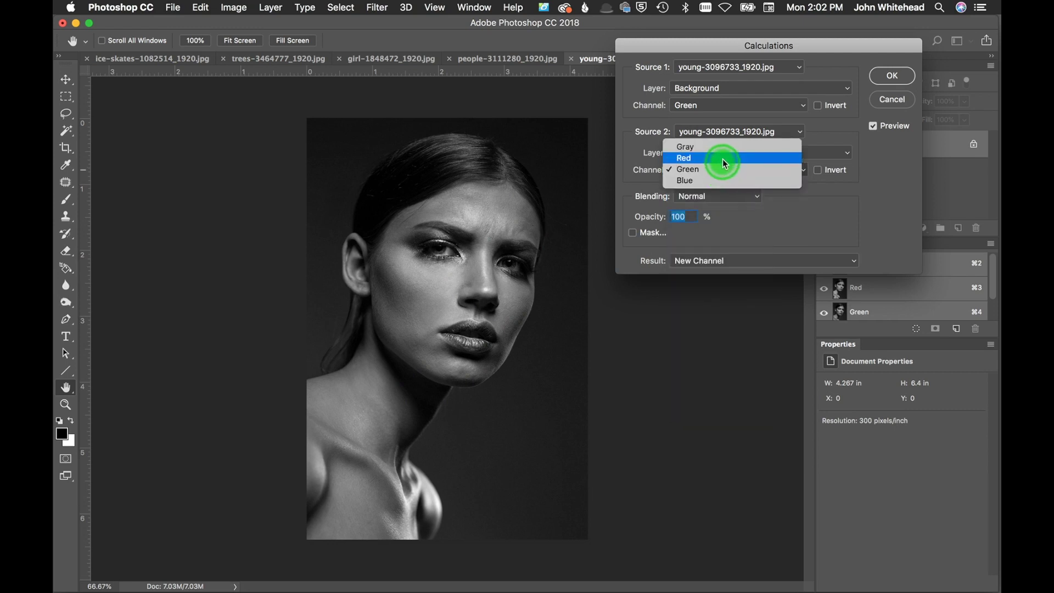
left_click(723, 159)
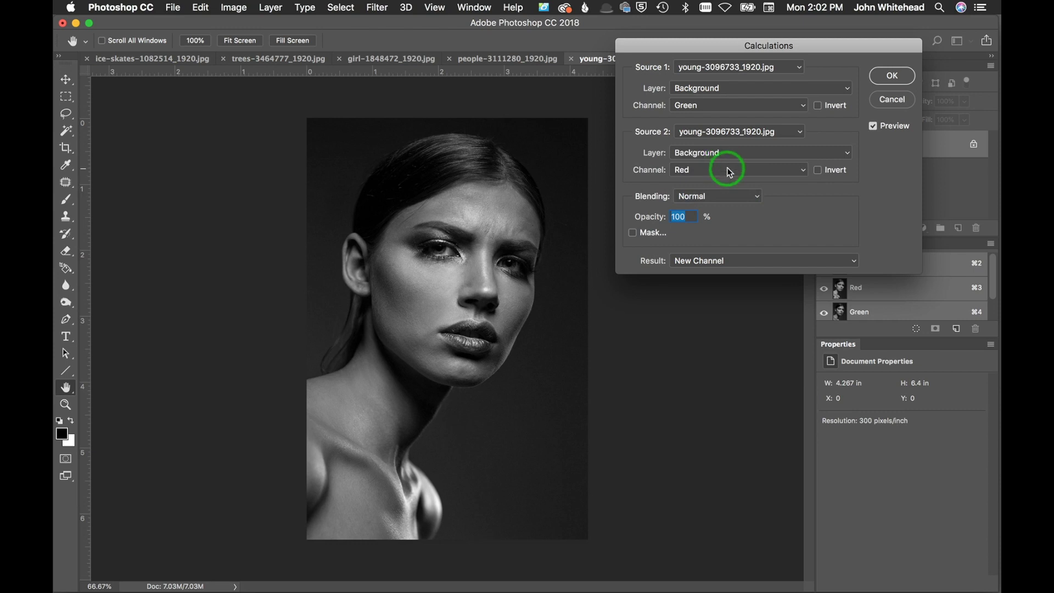
left_click(730, 203)
left_click(729, 222)
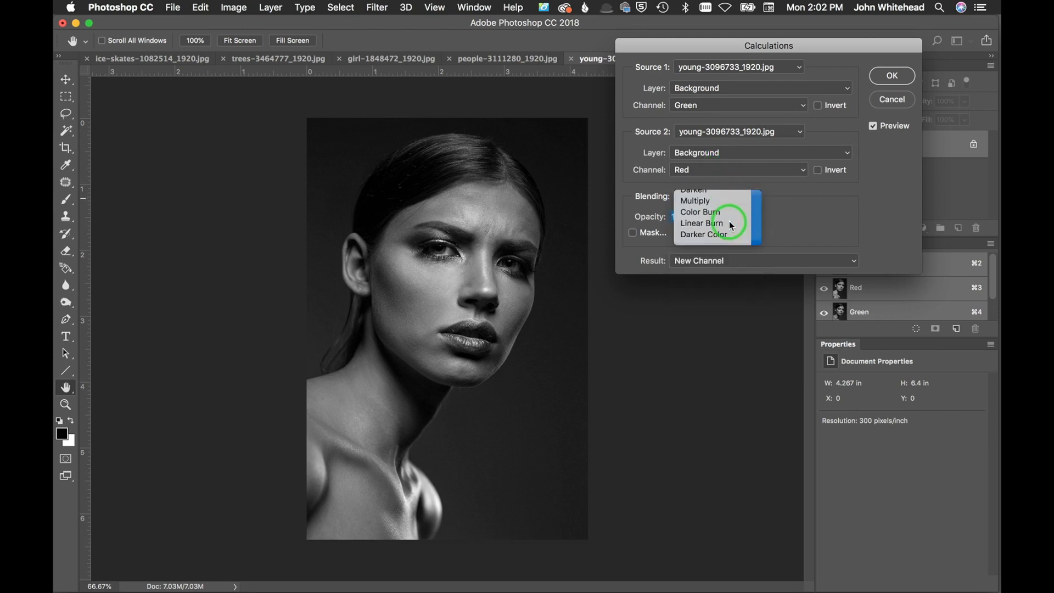
left_click(729, 195)
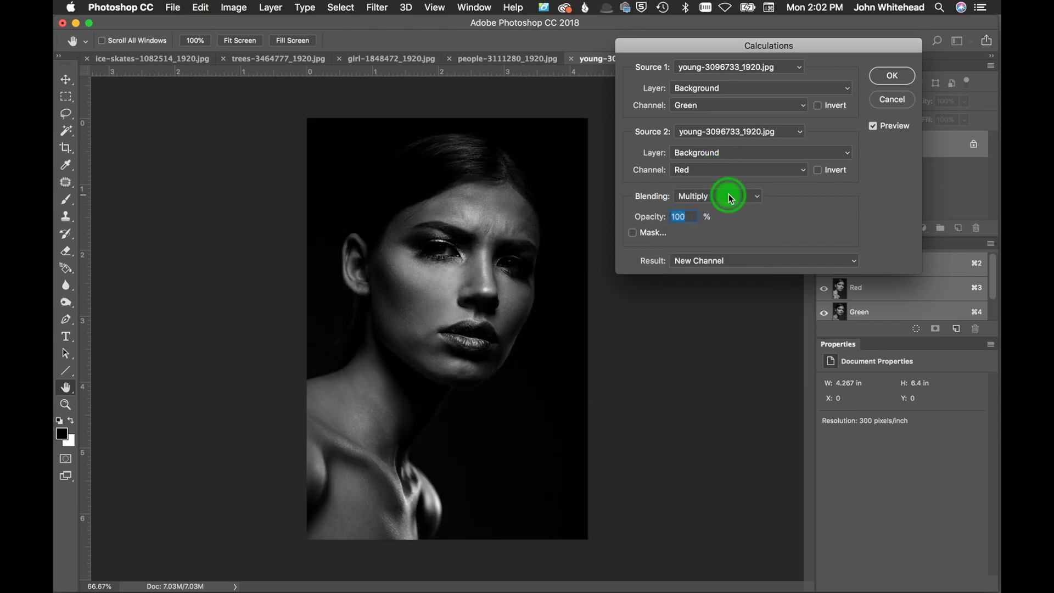
left_click(729, 195)
Swap the Calculations sources by setting the Source 2 channel to Green and the Source 1 channel to Red
left_click(736, 170)
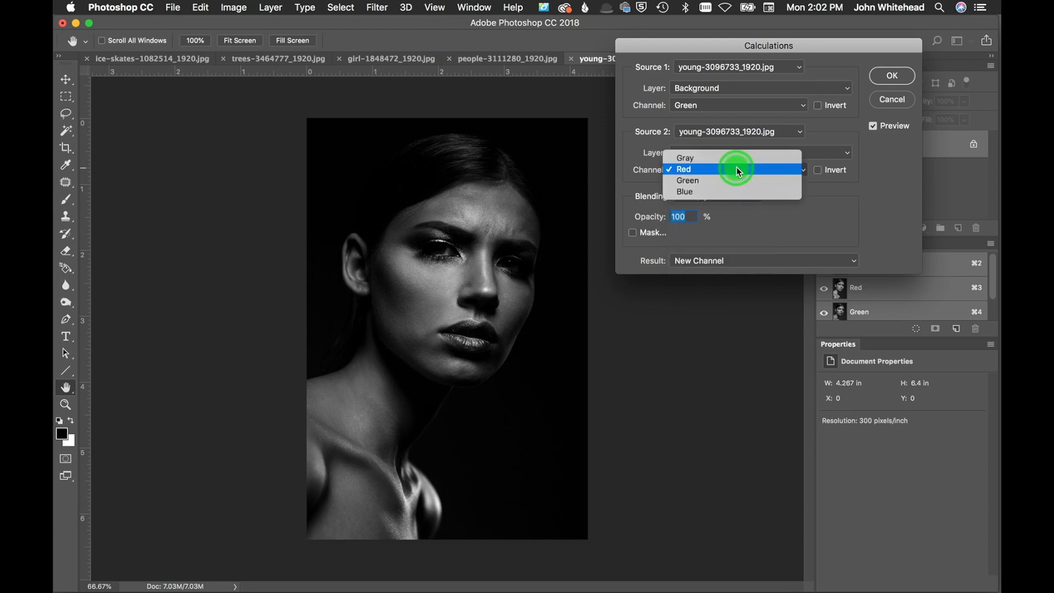
left_click(739, 181)
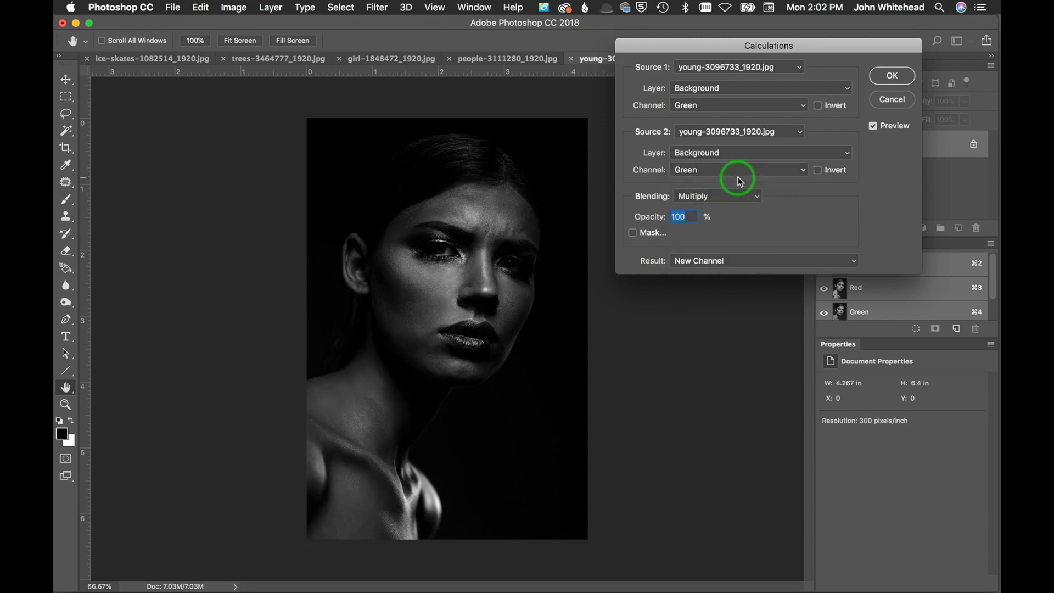
left_click(732, 103)
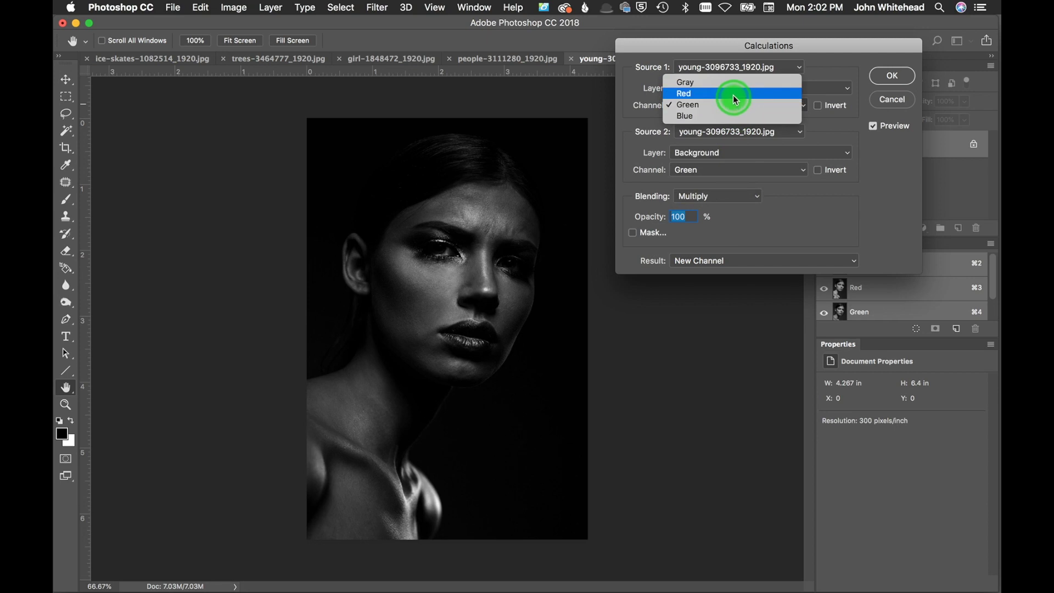
left_click(733, 94)
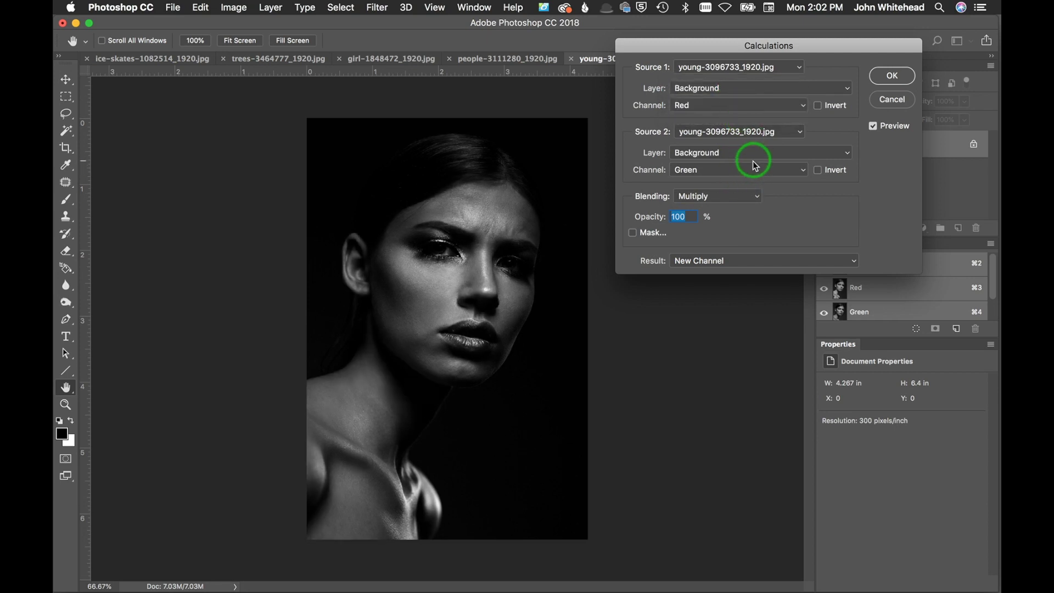
Try Darken blending on the Red and Green sources, keeping Background as the Source 2 layer
left_click(737, 199)
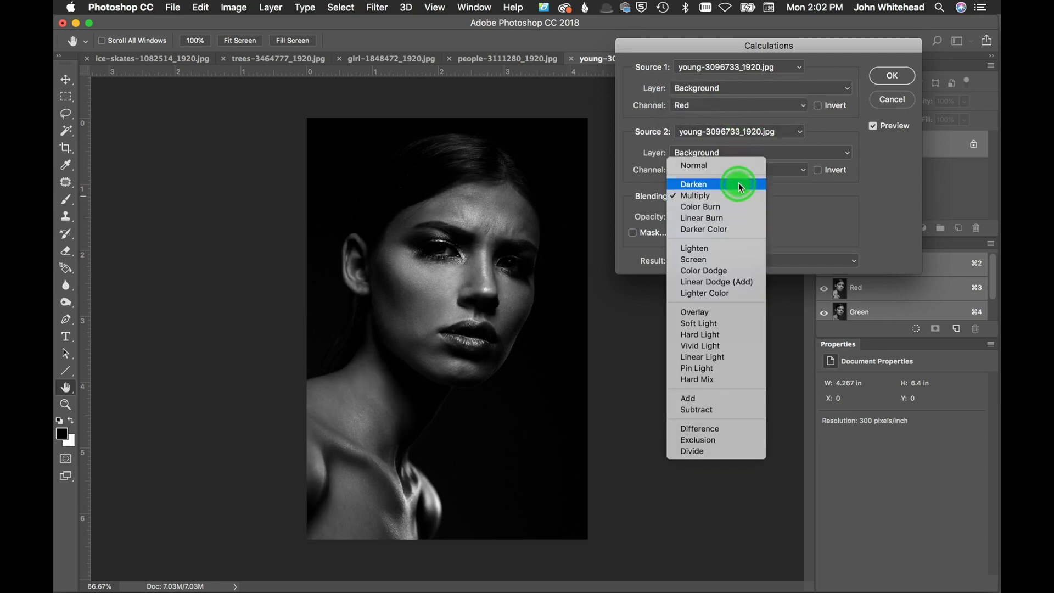
left_click(738, 184)
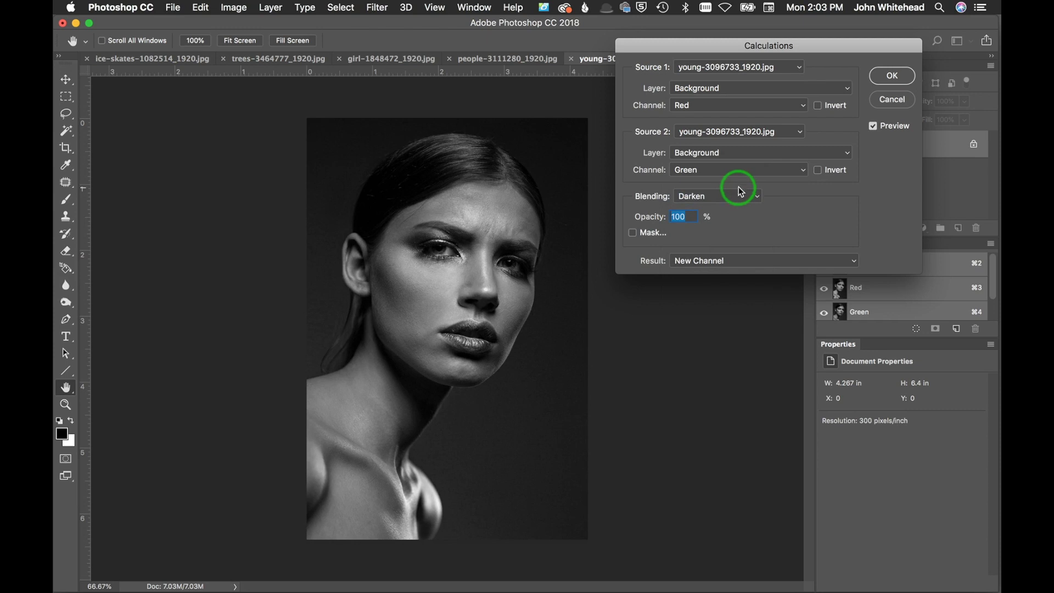
left_click(746, 152)
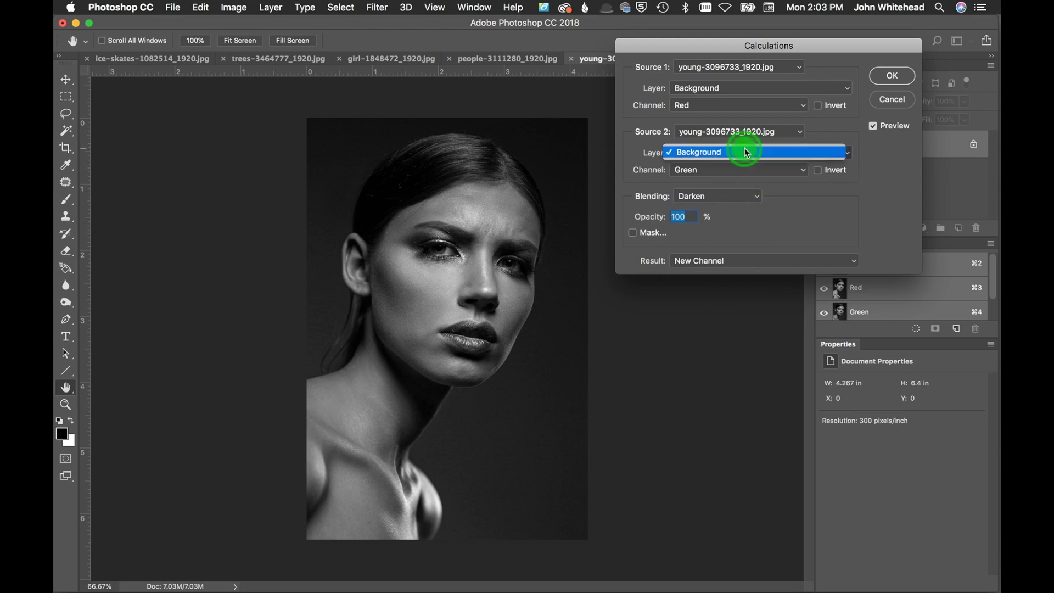
left_click(743, 152)
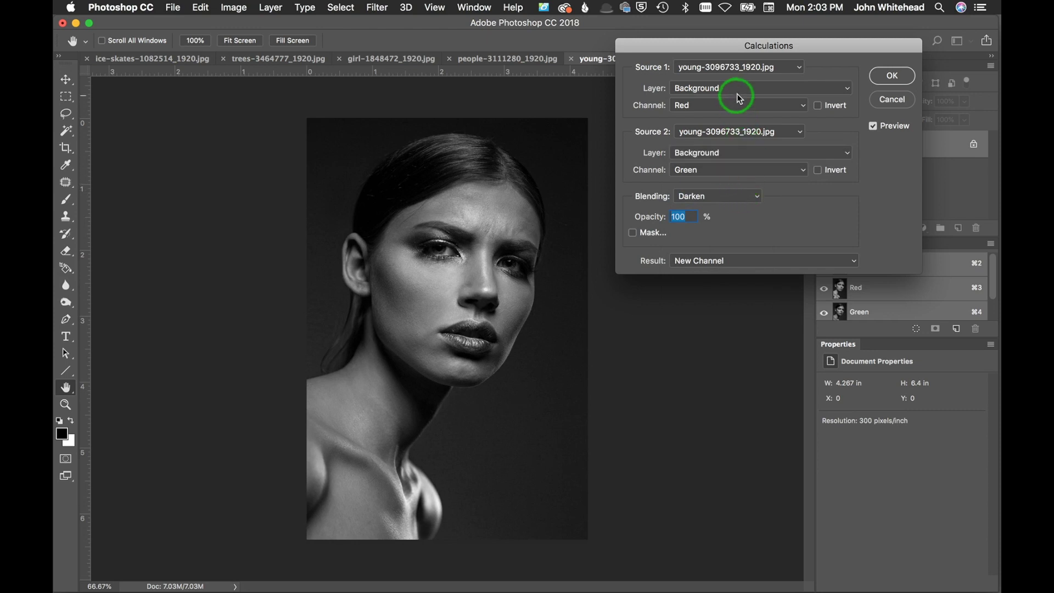
Compare the Vivid Light, Hard Light, Soft Light and Overlay blending modes on the Red and Green sources
left_click(727, 197)
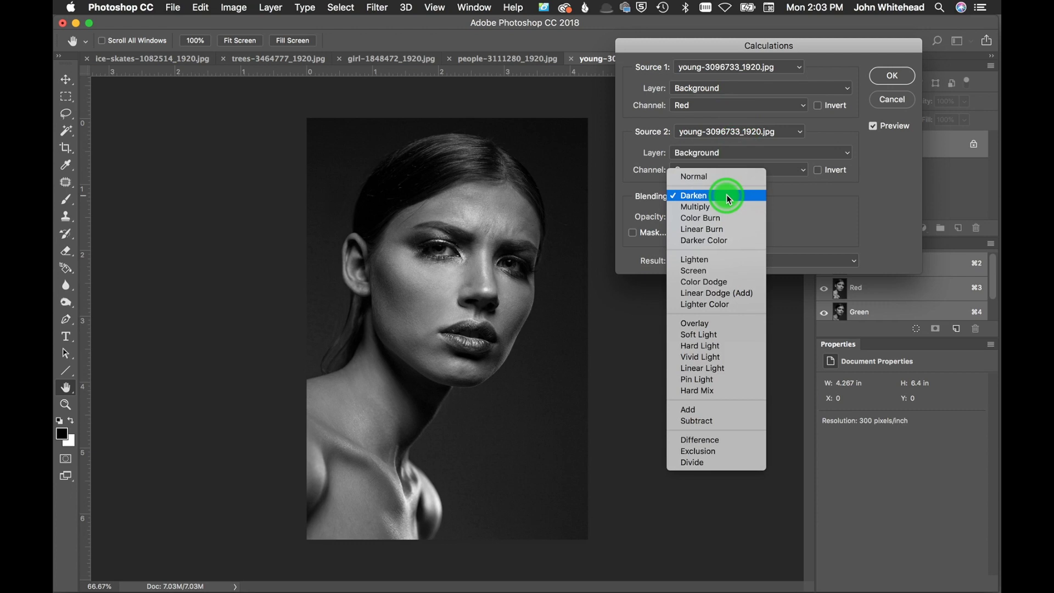
left_click(730, 357)
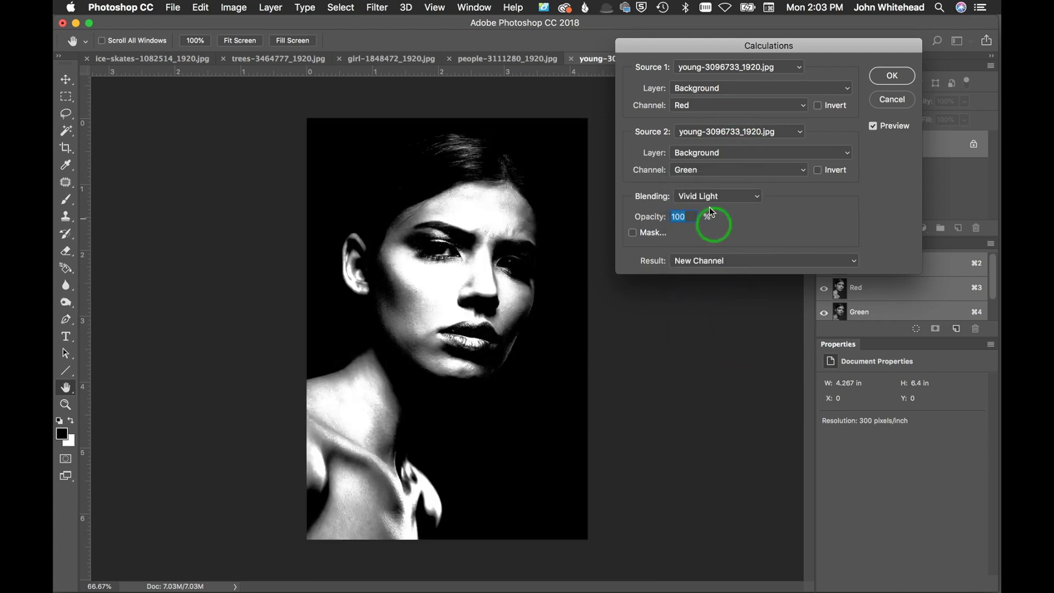
left_click(713, 196)
left_click(718, 185)
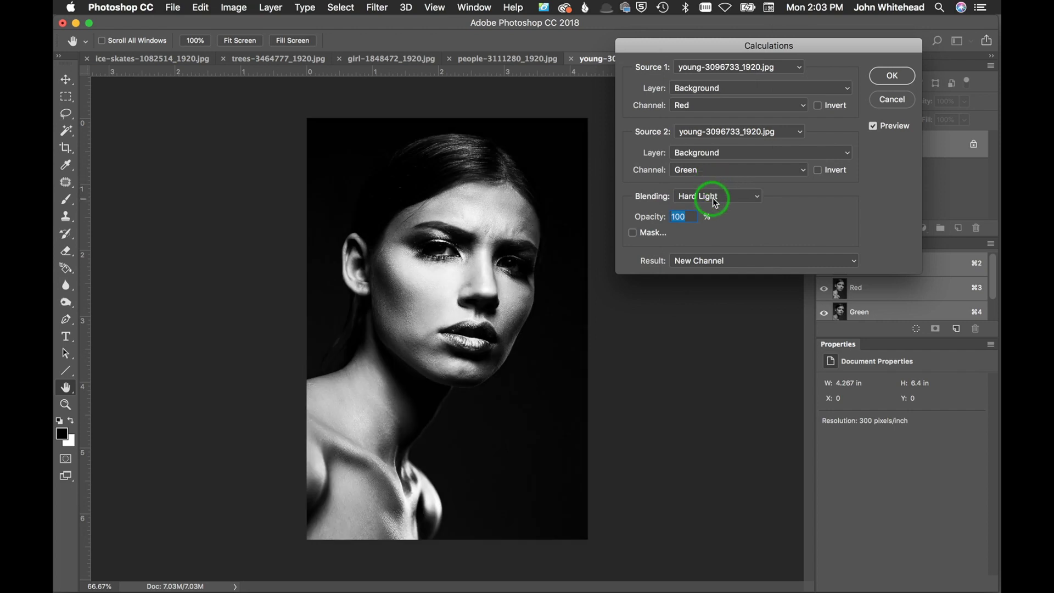
left_click(714, 196)
left_click(717, 185)
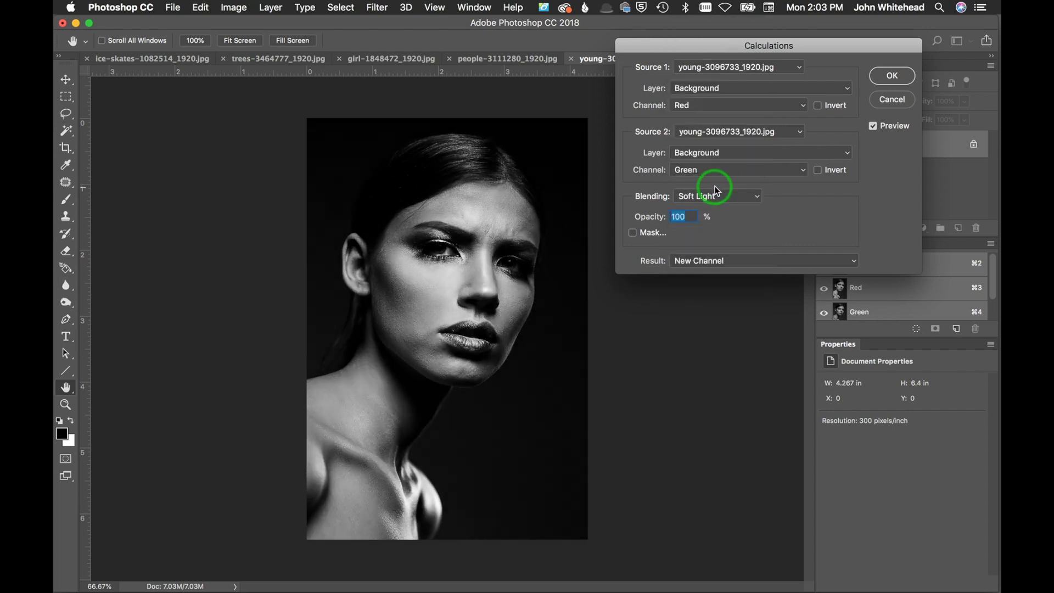
left_click(716, 195)
left_click(719, 185)
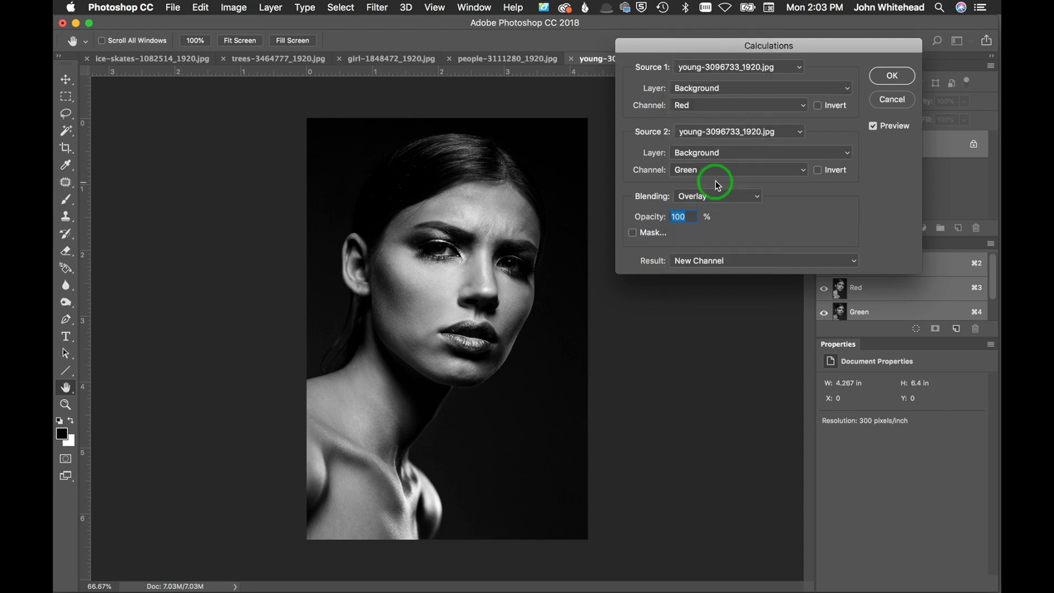
Set the Calculations blending mode to Screen, leaving the Source 2 channel on Green
left_click(720, 174)
left_click(721, 170)
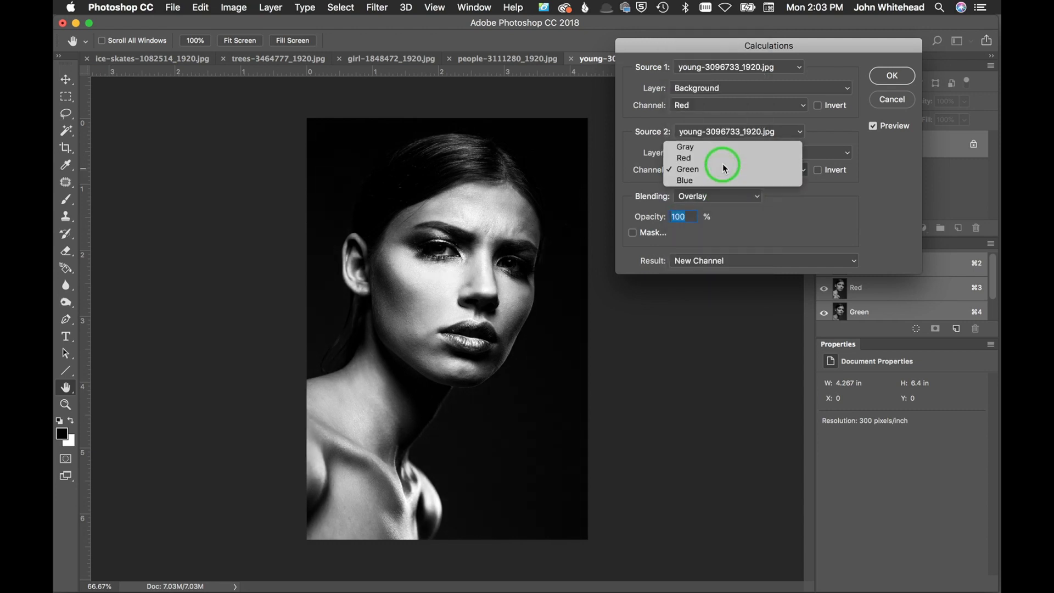
left_click(704, 197)
left_click(717, 142)
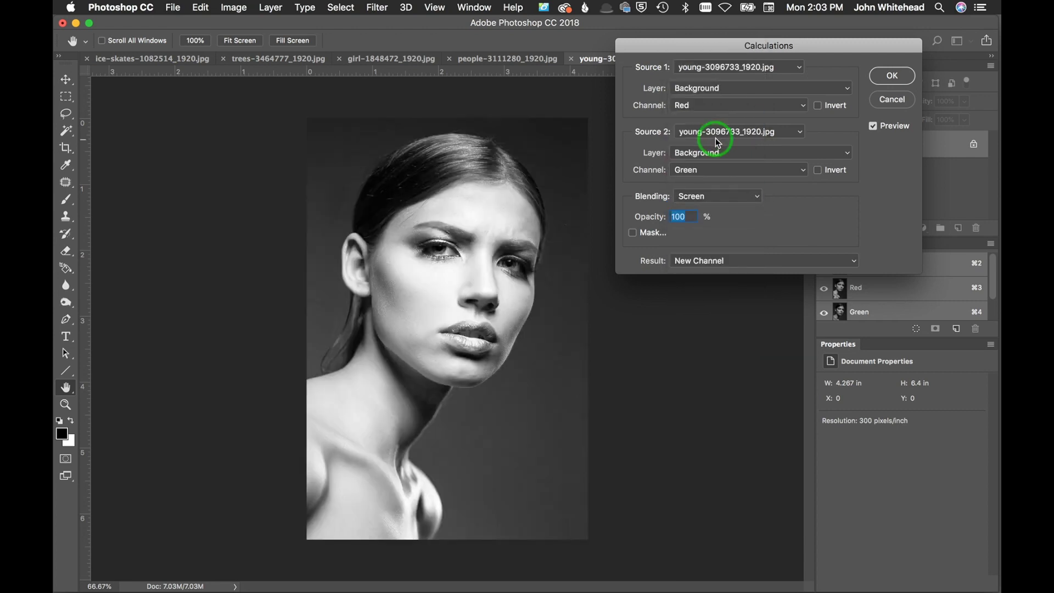
Set the Source 1 channel to Green, lower the blend opacity to 74%, and output the calculation as a new channel
left_click(726, 105)
left_click(727, 115)
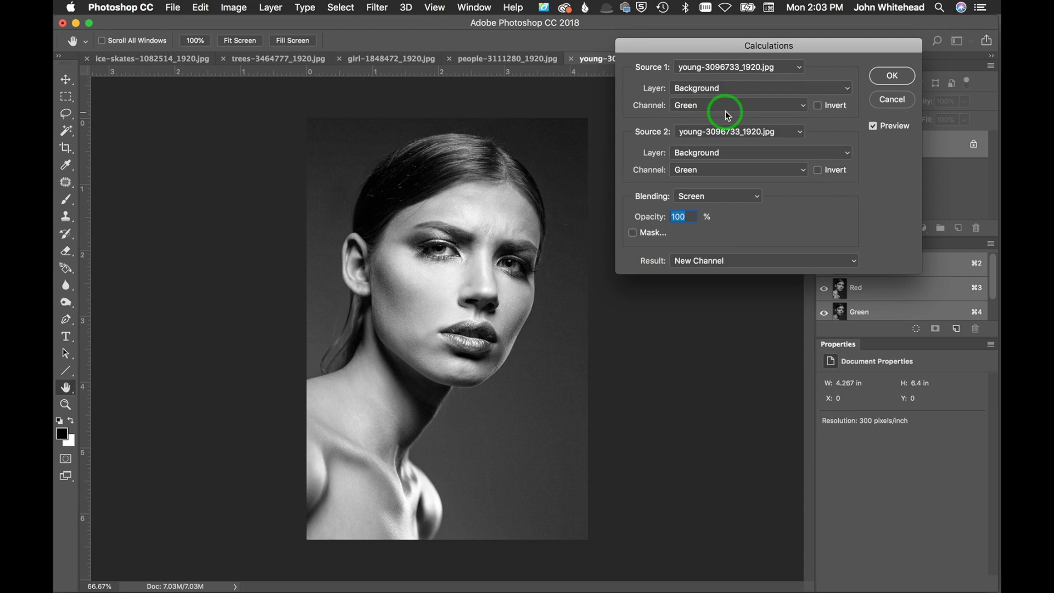
left_click_drag(661, 218, 646, 222)
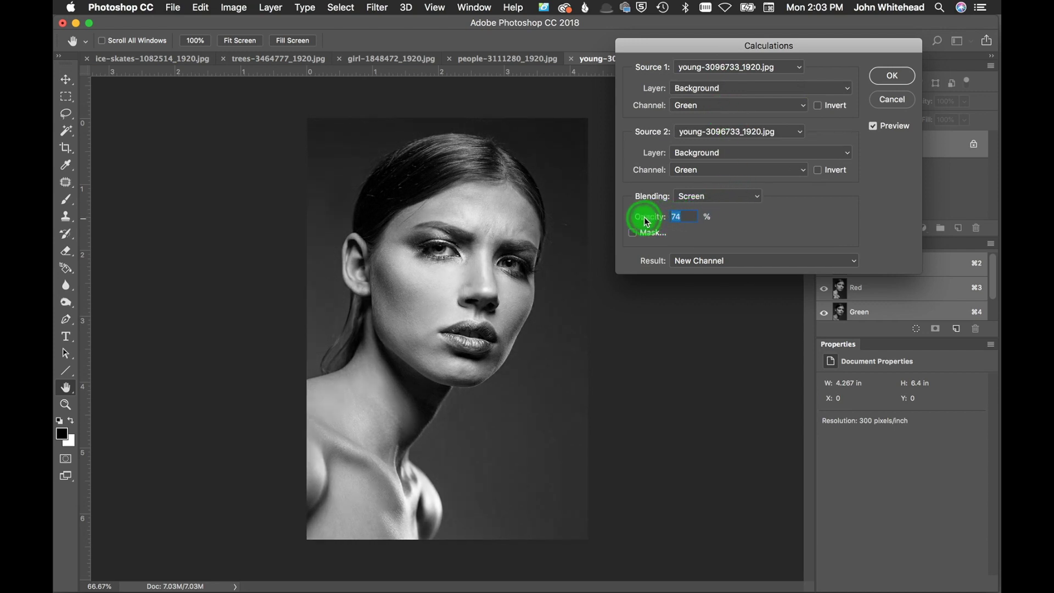
left_click(889, 77)
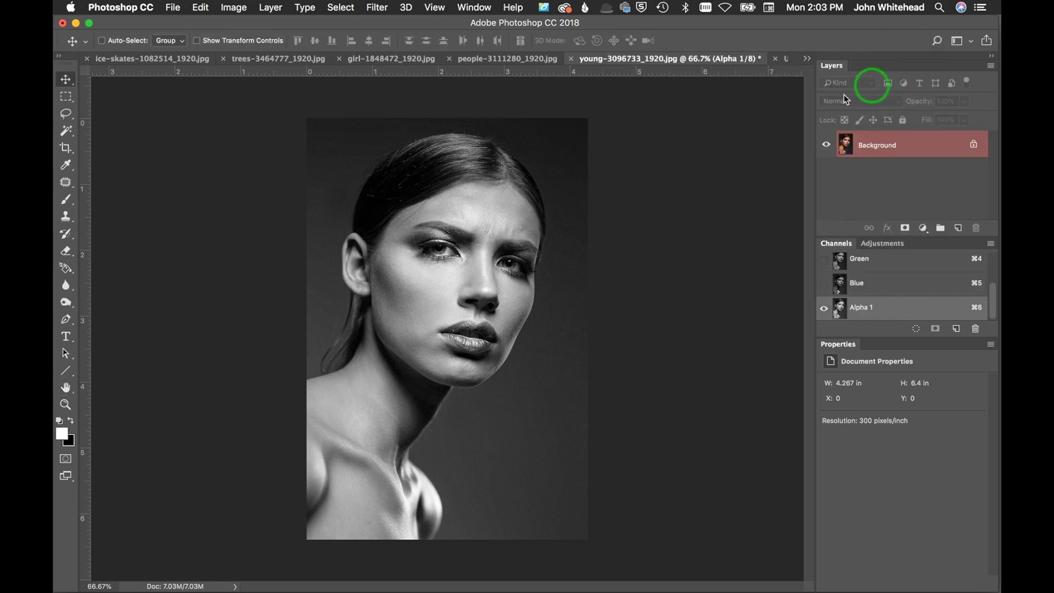